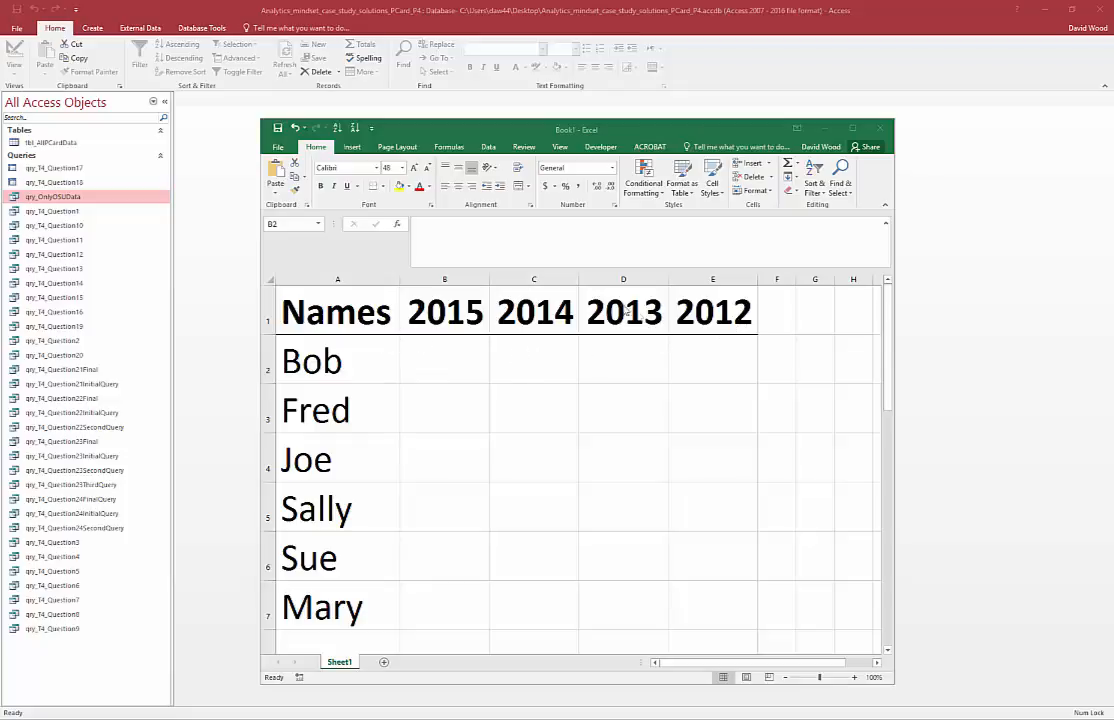
Minimize the Excel workbook, create a query design in Access based on qry_OnlyOSUData, and enlarge its field list to show every field
click(824, 130)
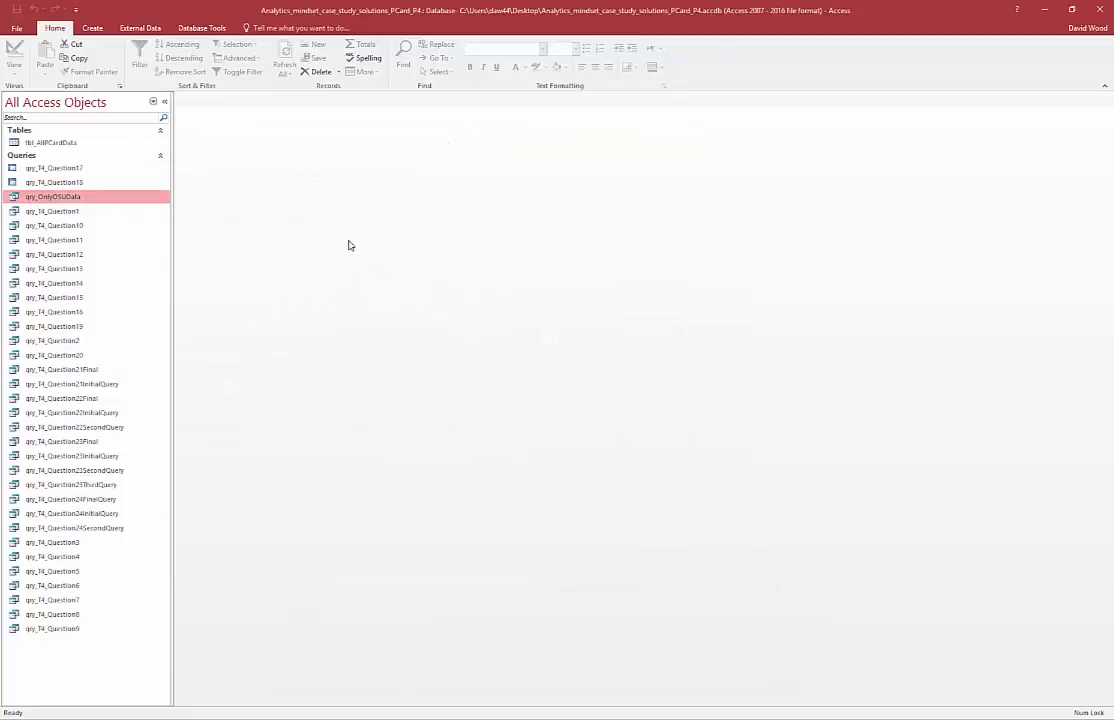
click(91, 28)
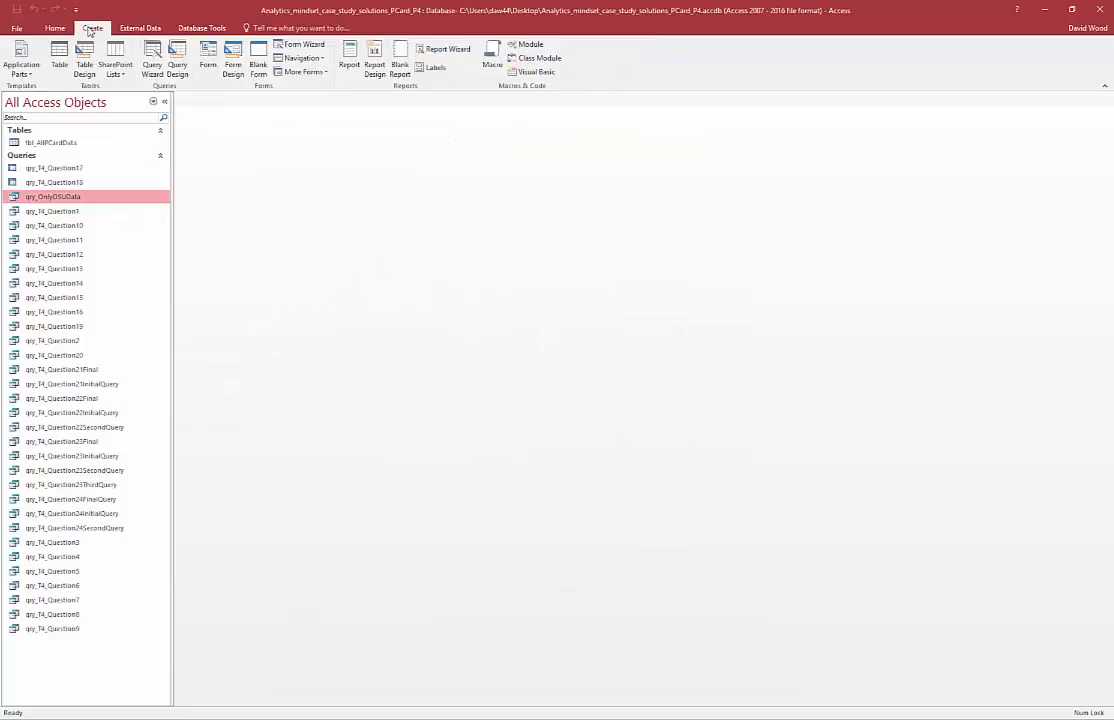
click(177, 62)
click(501, 439)
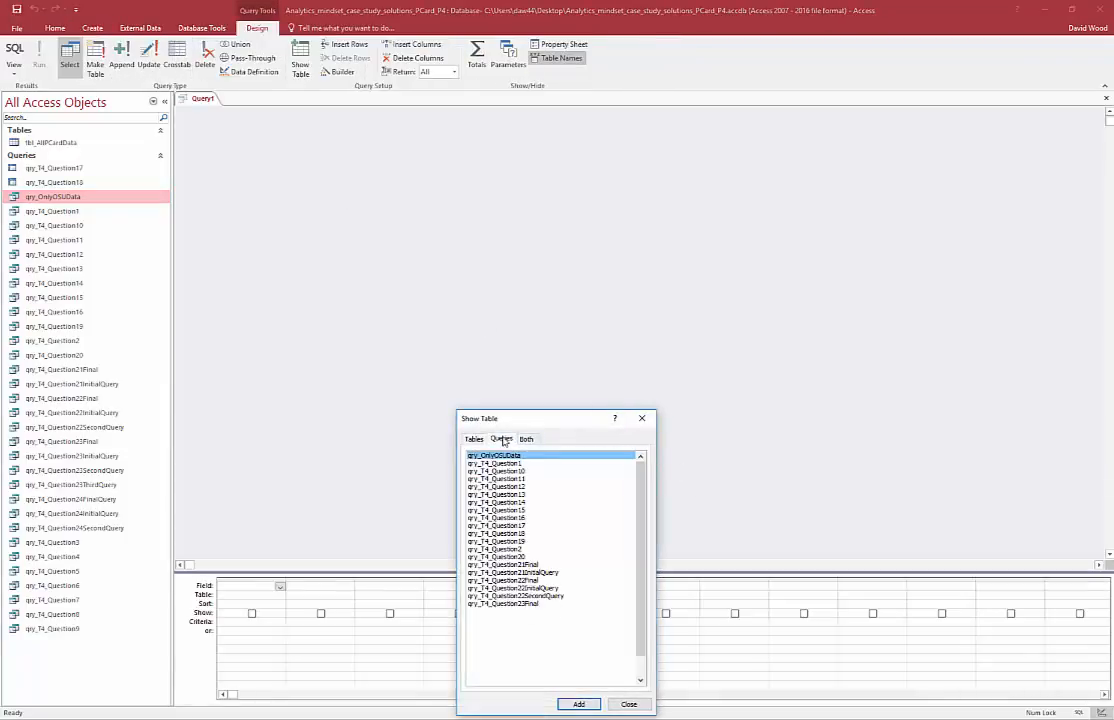
double_click(501, 457)
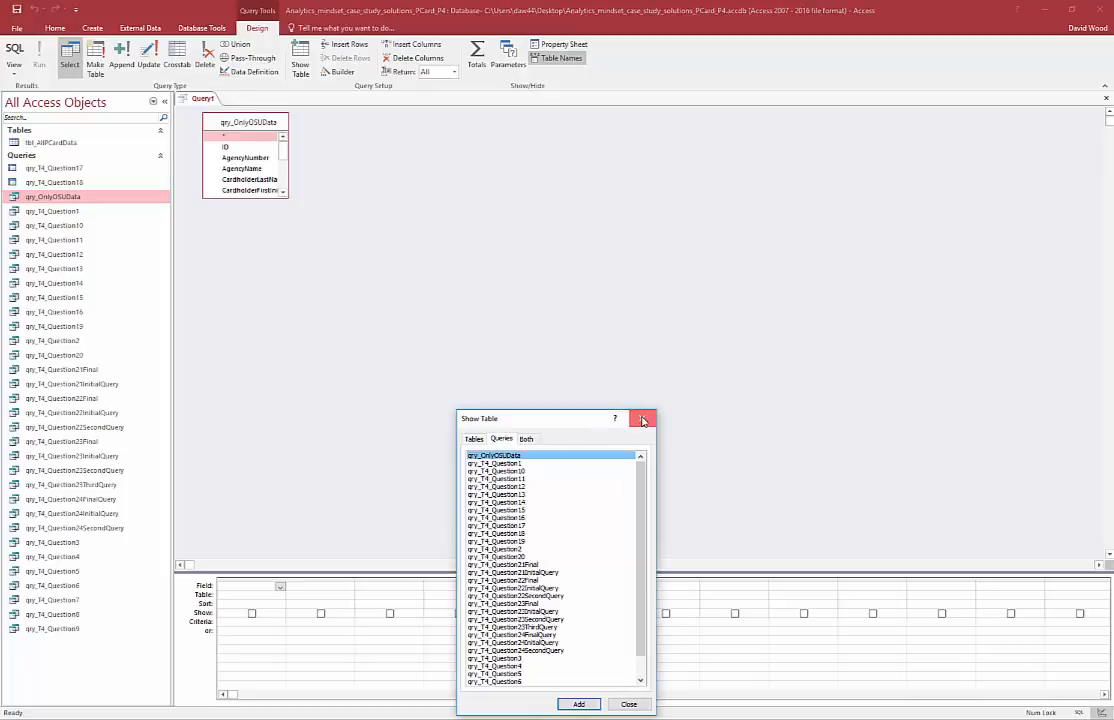
click(641, 418)
drag(284, 197, 415, 332)
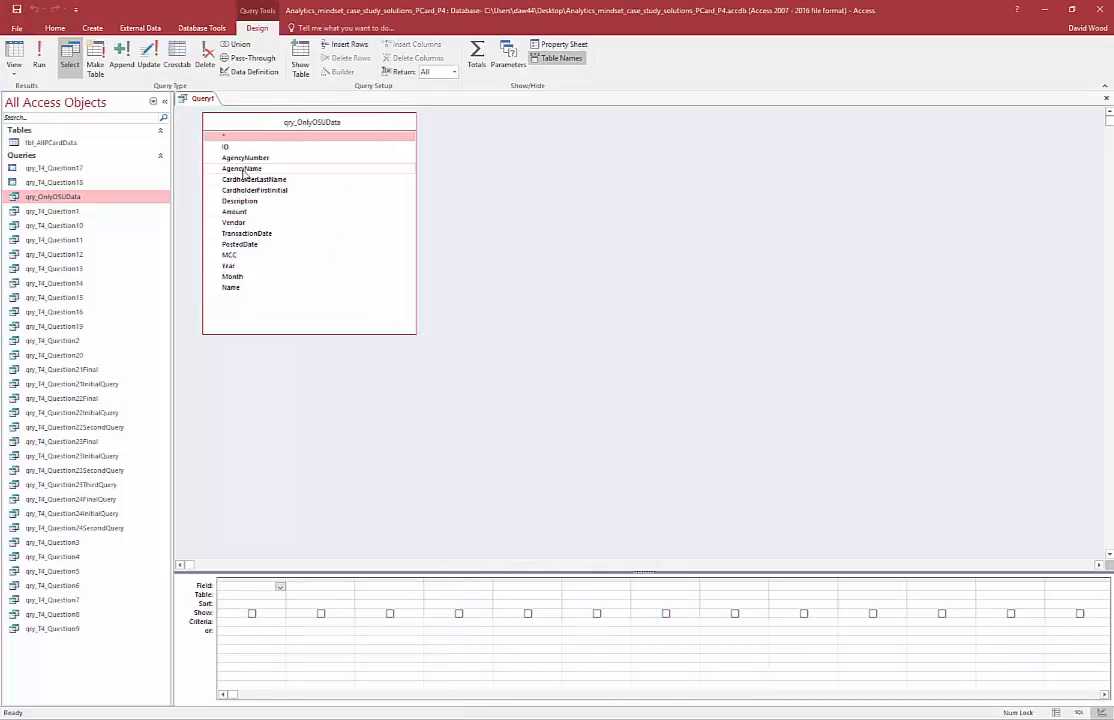
Add the Name and Amount fields to the query and enable totals, grouping by Name and summing Amount
double_click(230, 288)
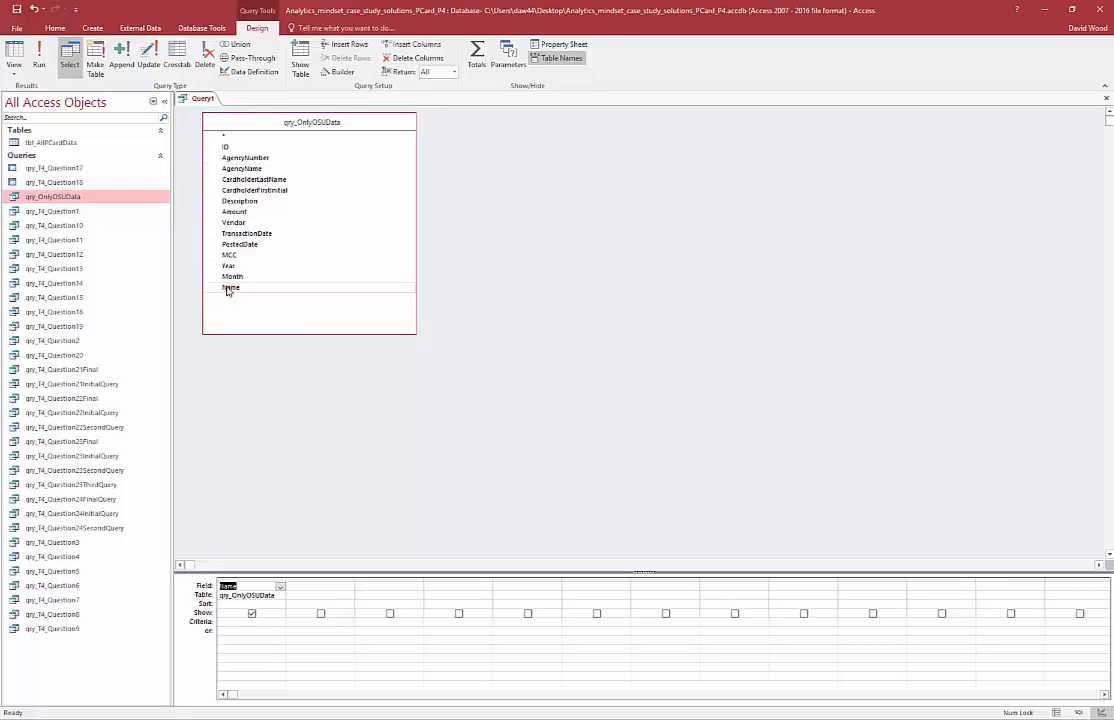
double_click(235, 212)
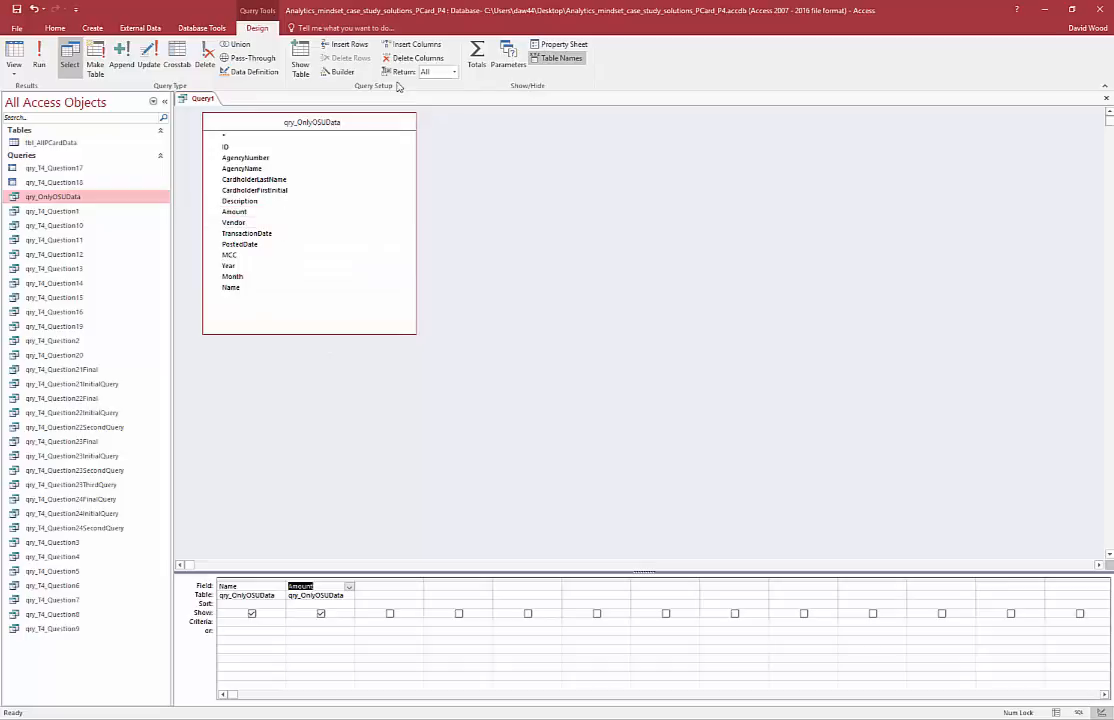
click(478, 58)
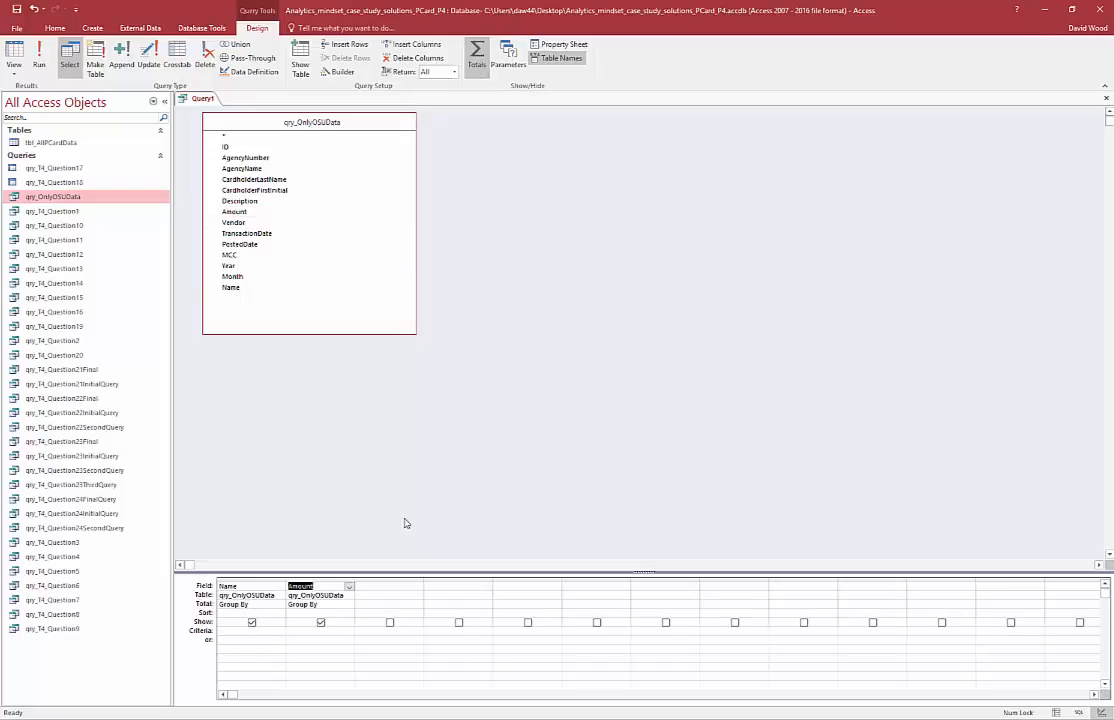
click(349, 604)
click(305, 622)
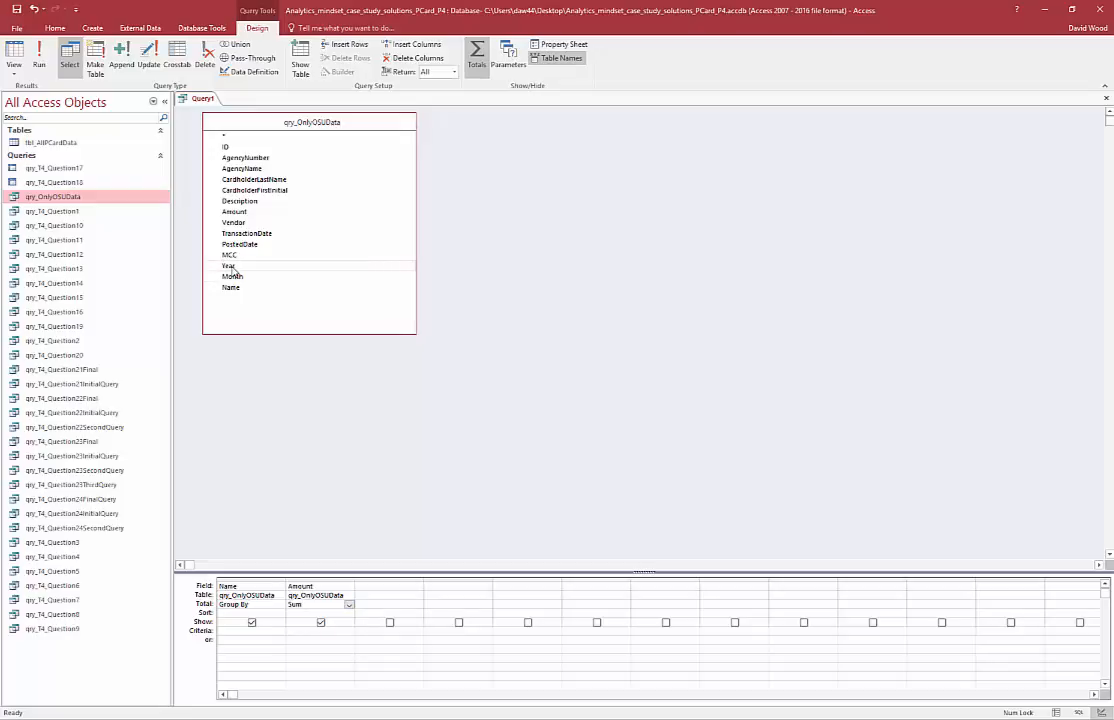
Insert the Year field between Name and Amount, preview the query results, and return to the design
drag(229, 266, 300, 597)
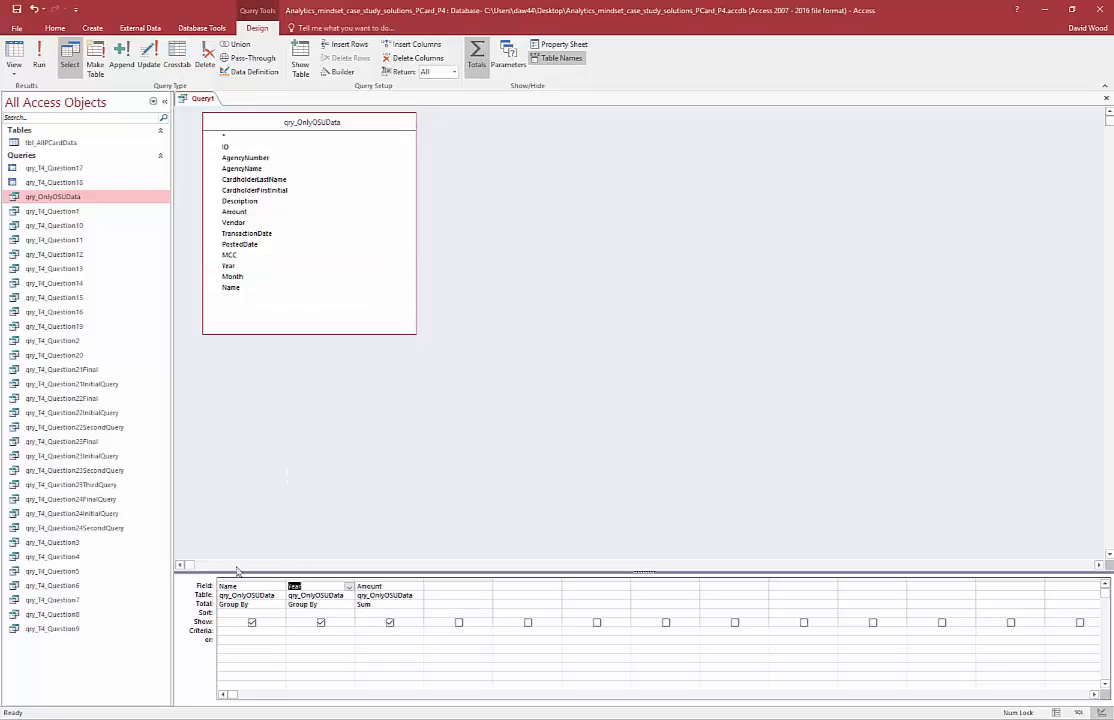
click(10, 55)
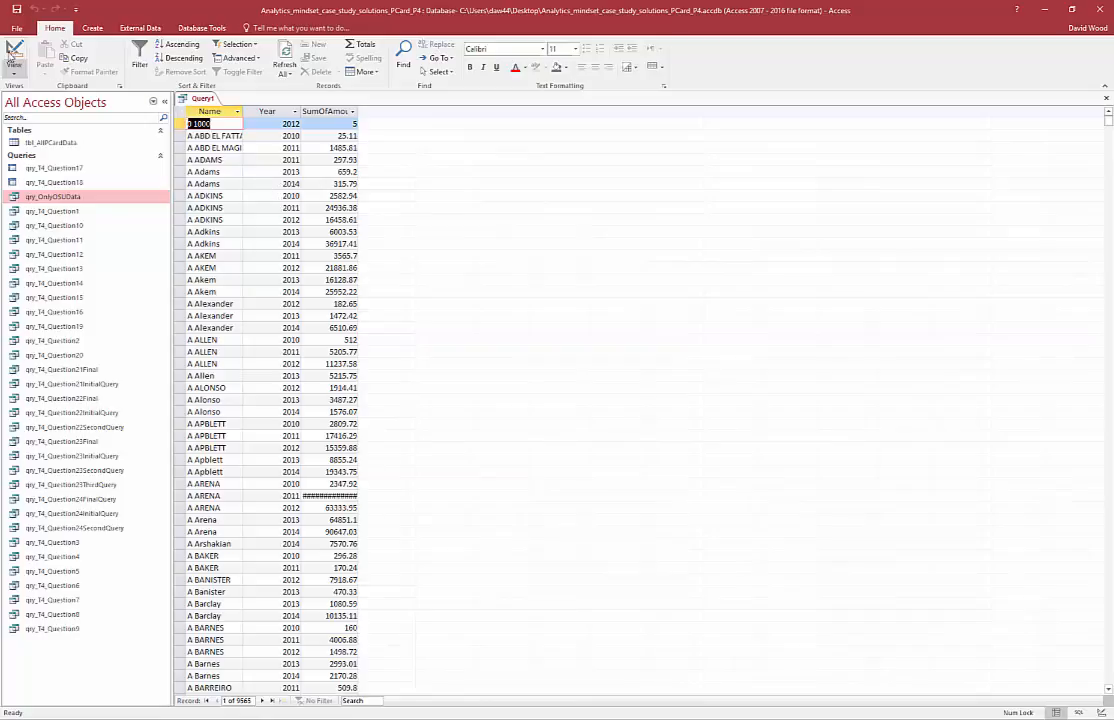
click(14, 55)
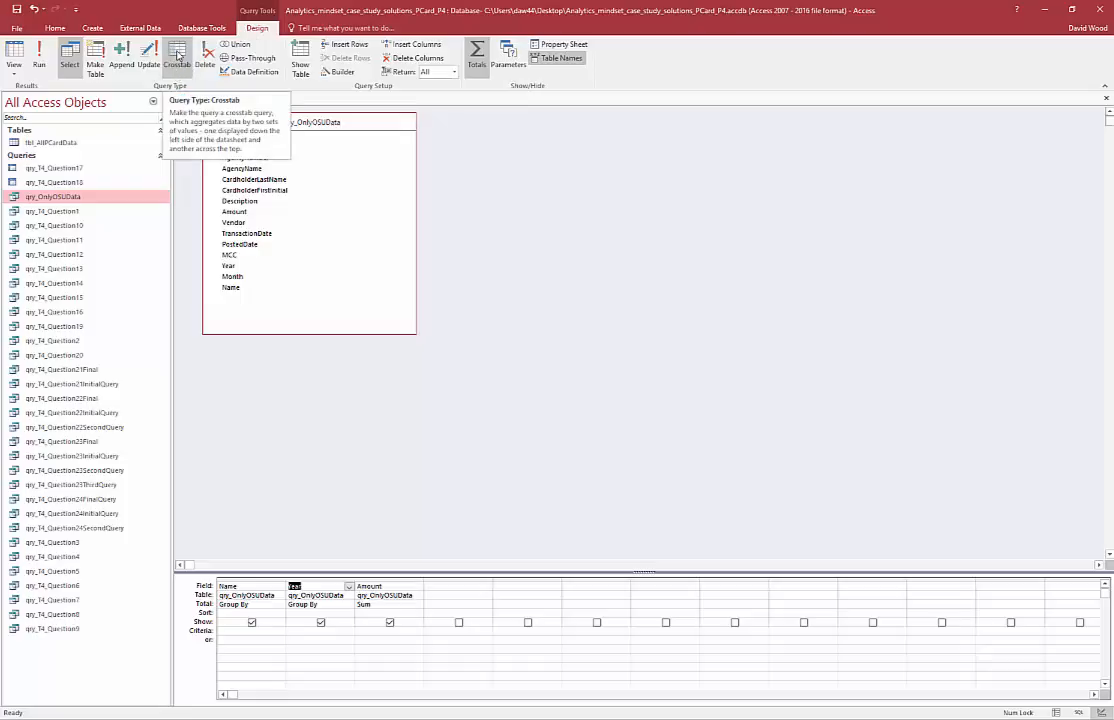
Change the query type from a select query to a crosstab query
click(177, 55)
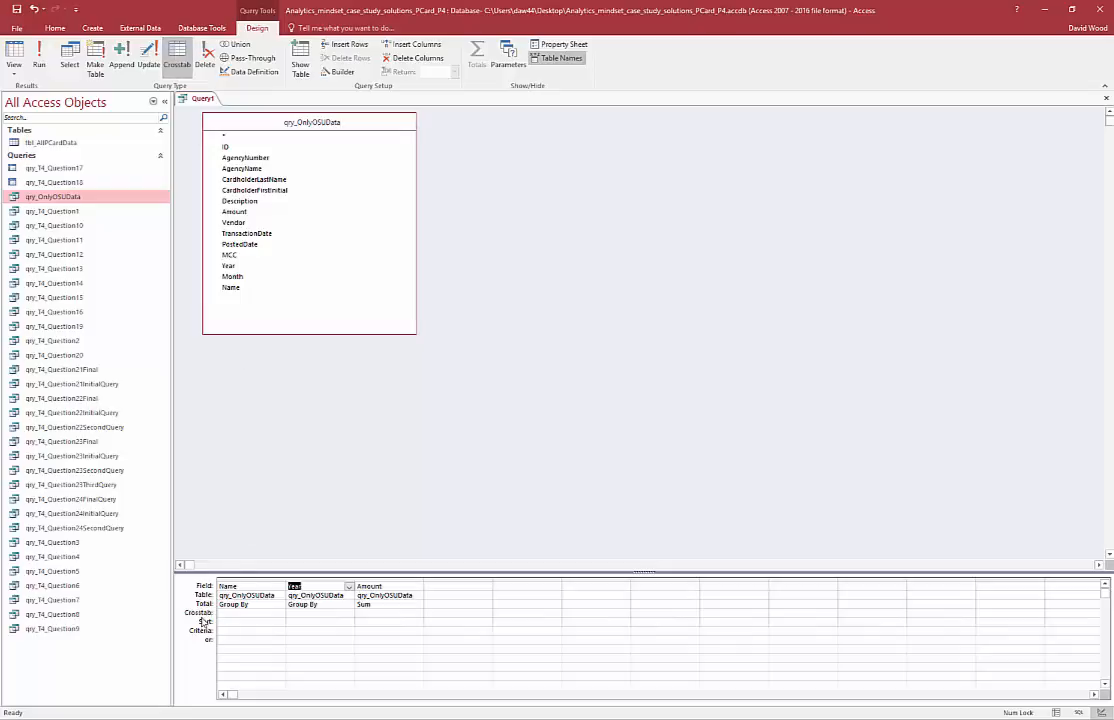
click(68, 58)
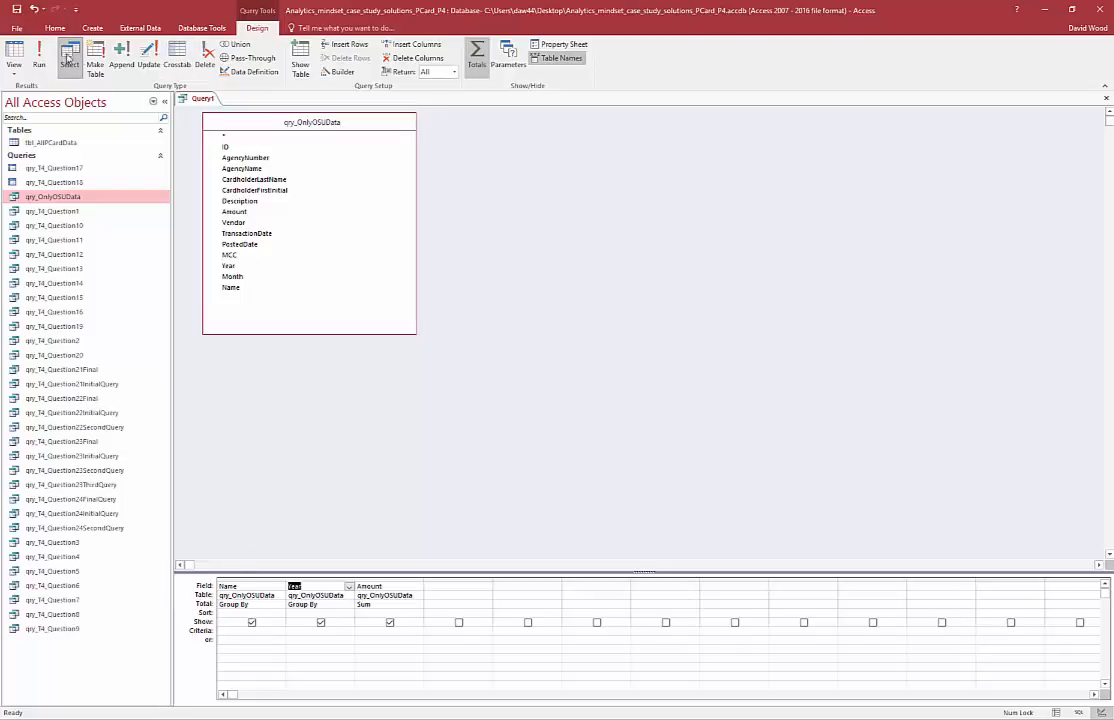
click(177, 56)
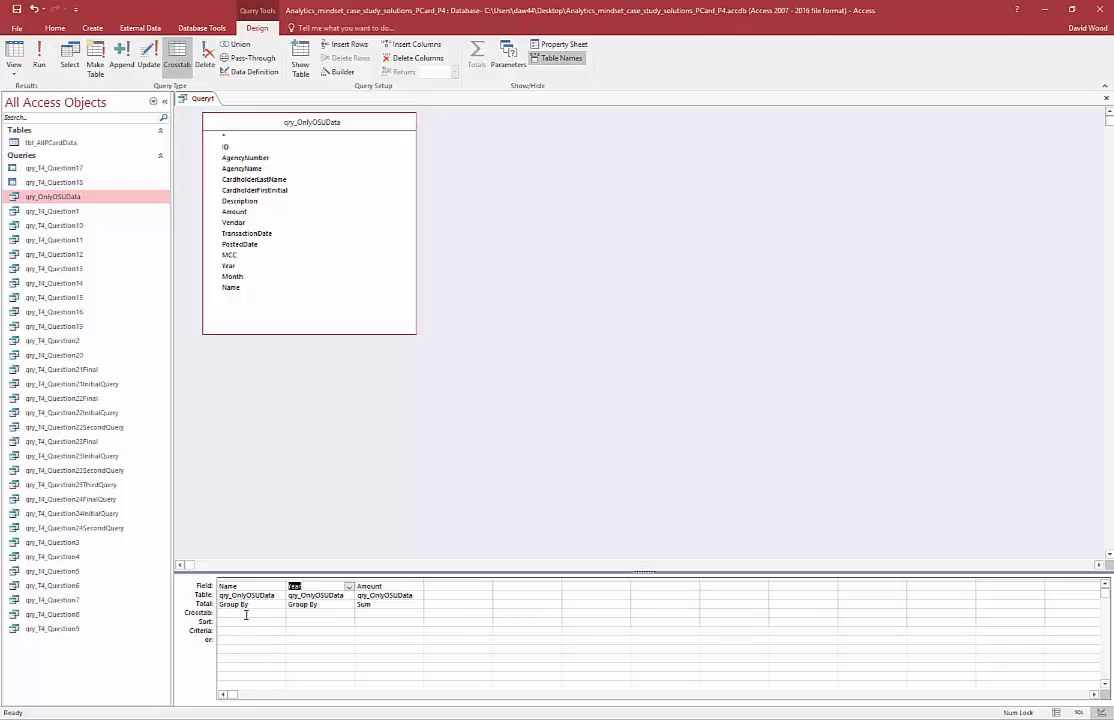
Set Name as Row Heading, Year as Column Heading and Amount as Value, then run the crosstab and return to its design
click(260, 614)
click(280, 613)
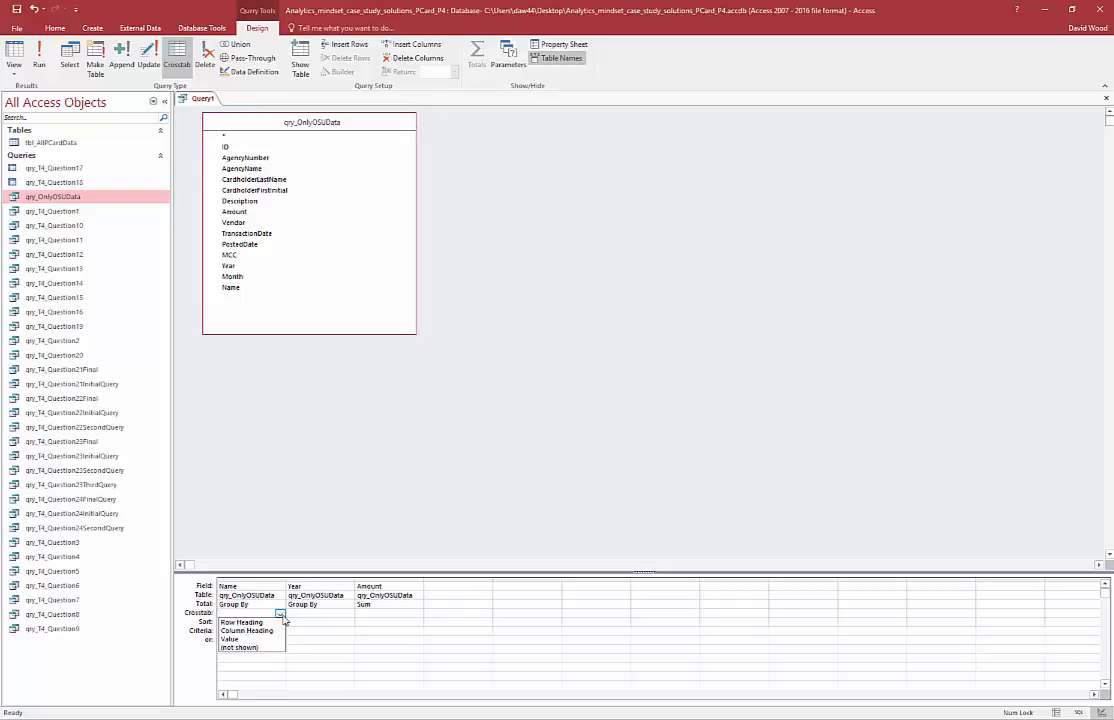
click(241, 622)
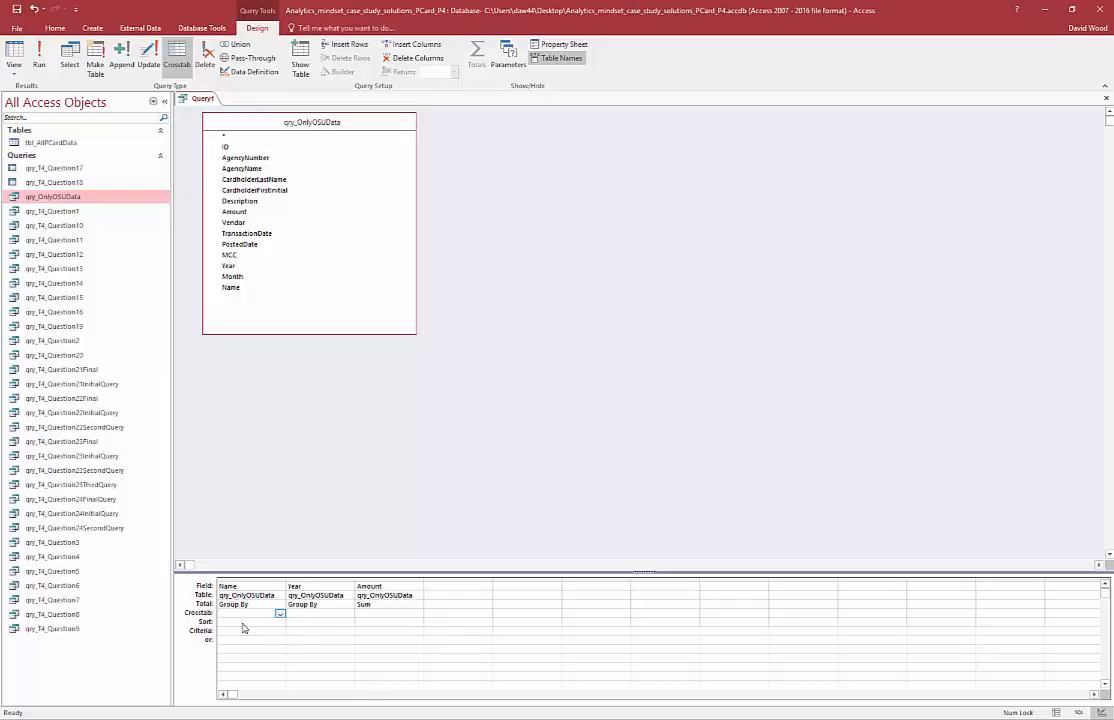
click(348, 613)
click(334, 631)
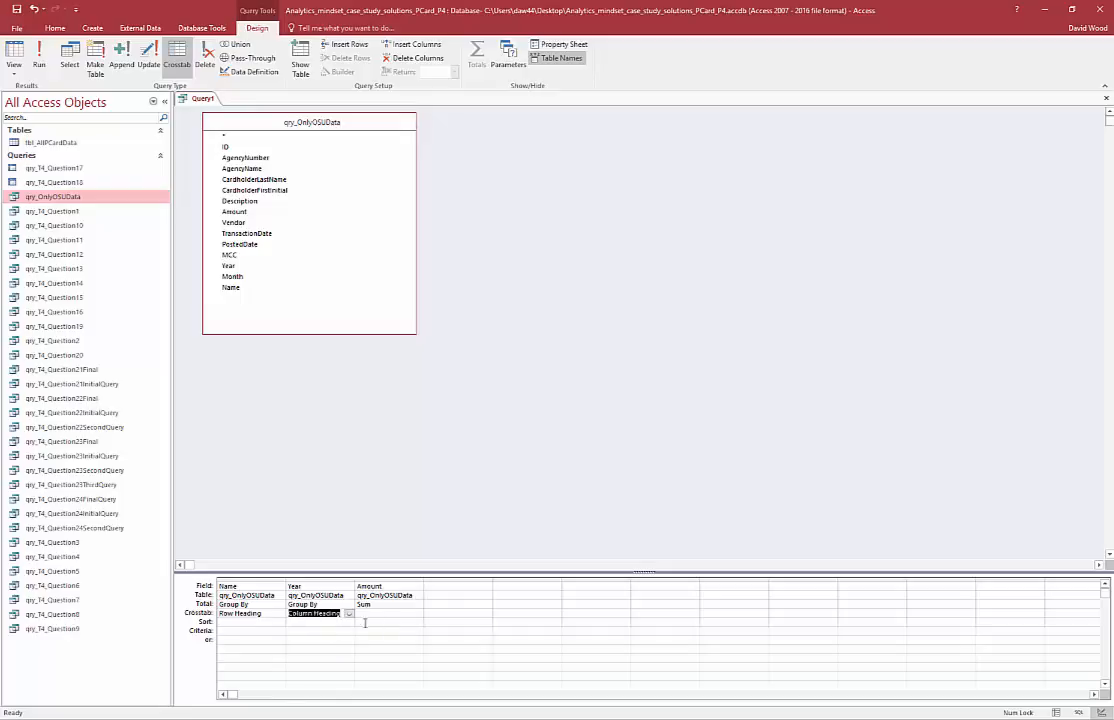
click(416, 614)
click(397, 637)
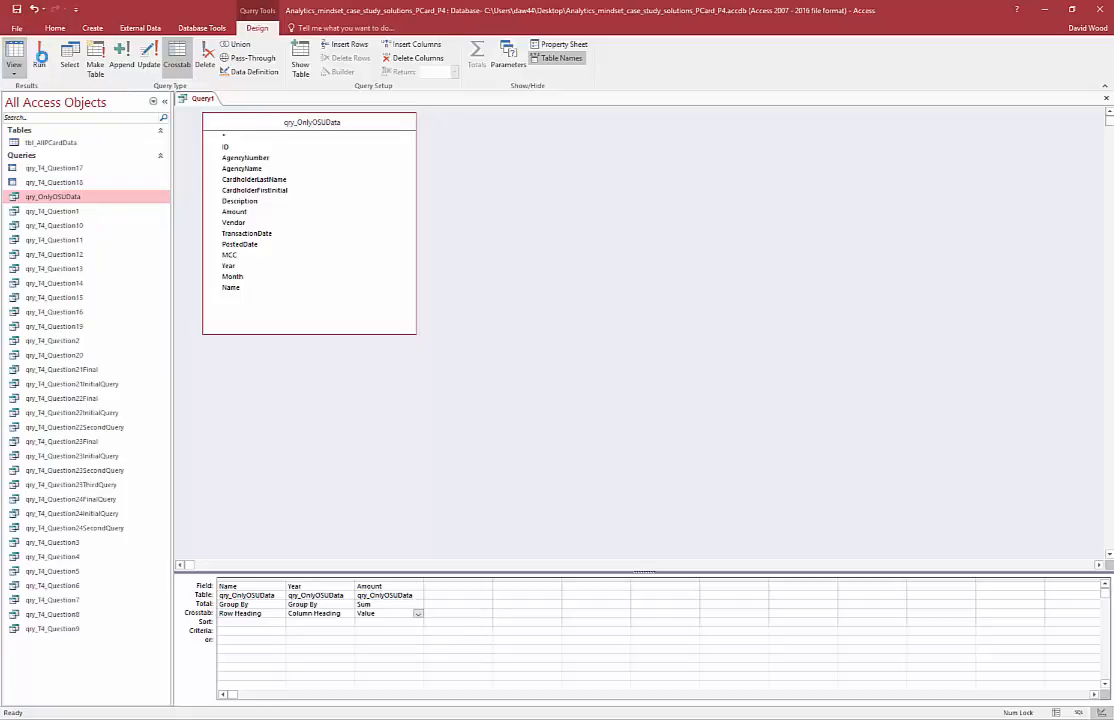
click(40, 52)
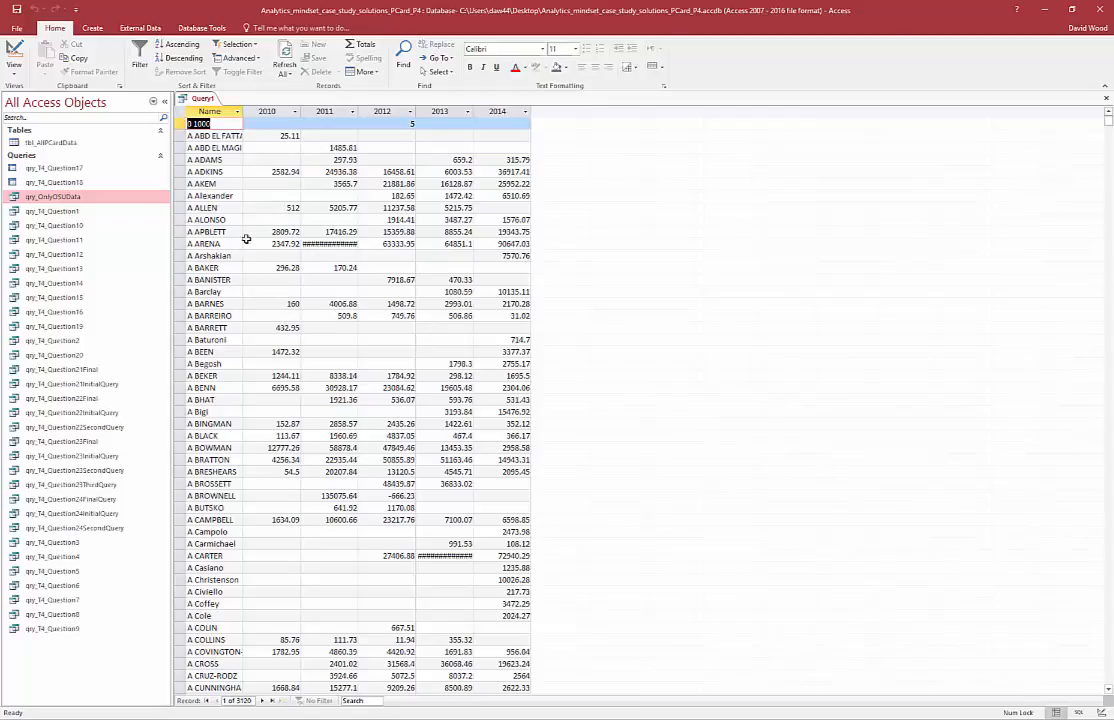
click(15, 55)
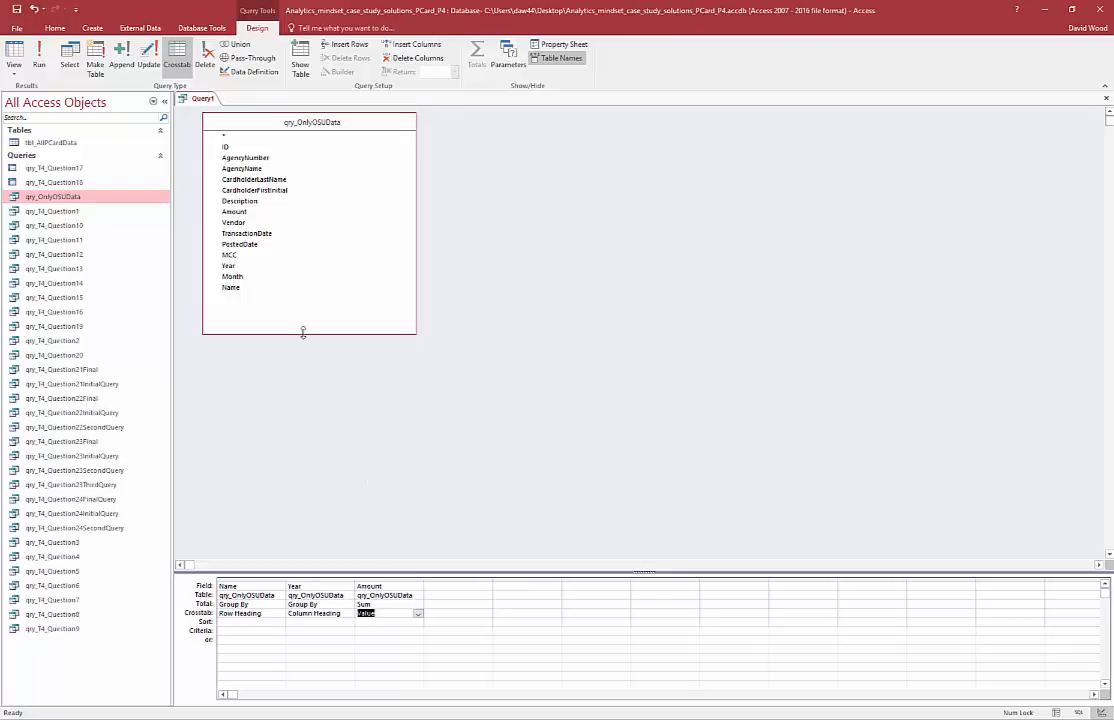
Try to add the ID field with a Count total as a second crosstab Value and view the results
drag(240, 212, 483, 604)
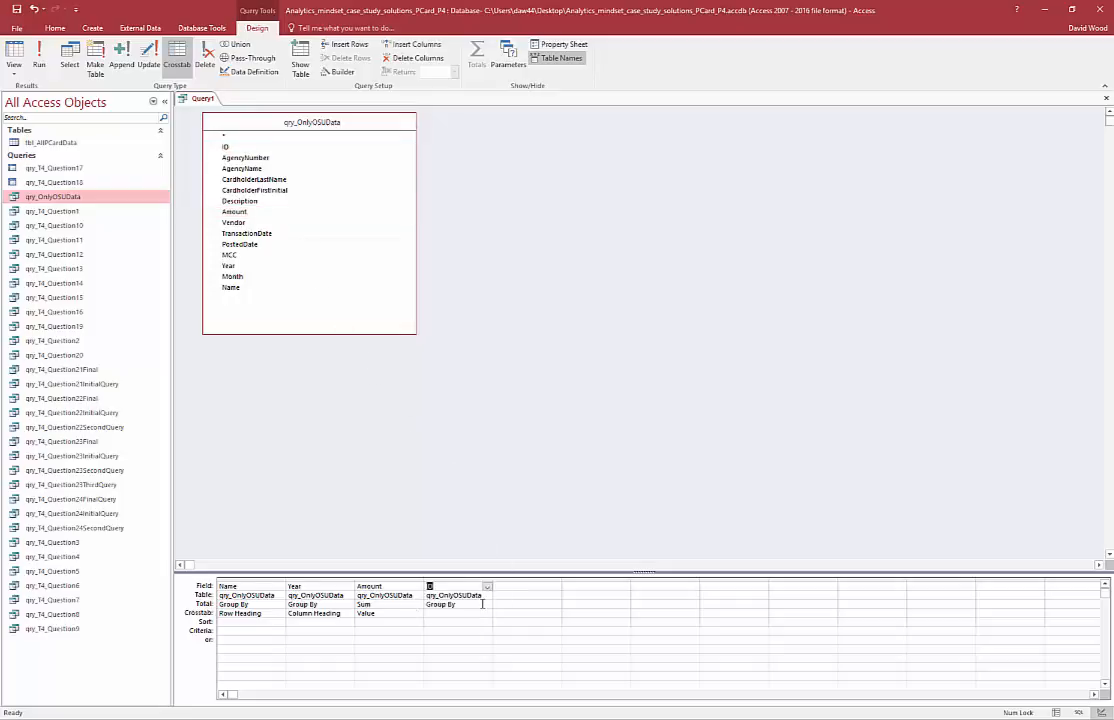
click(487, 605)
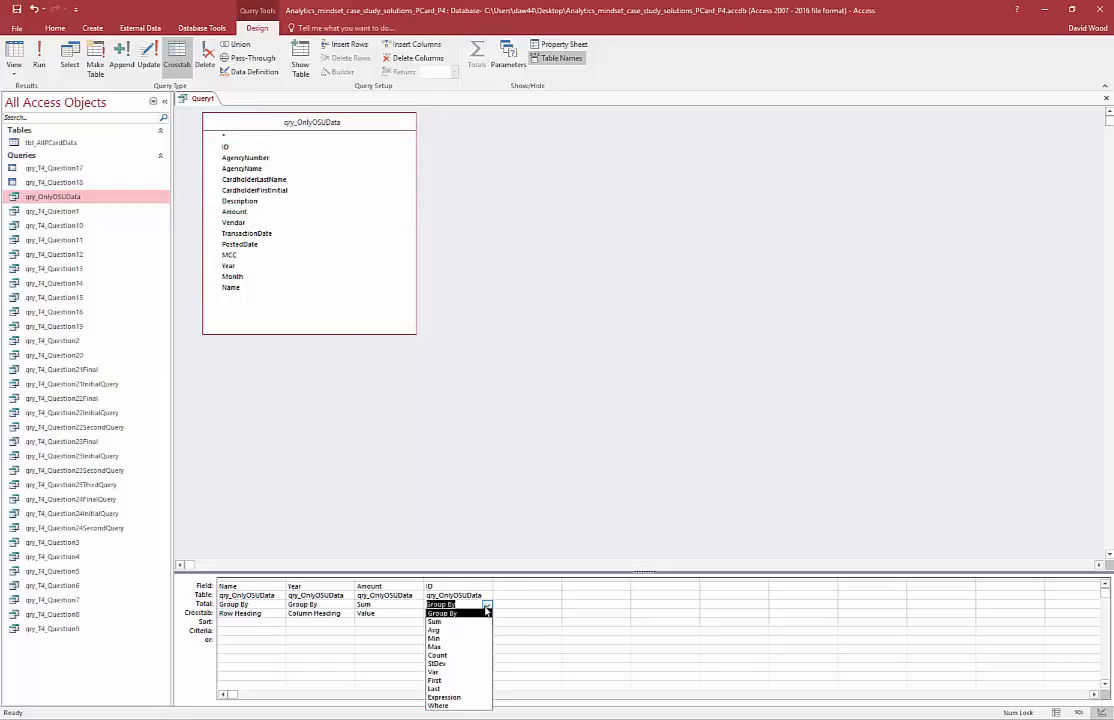
click(470, 657)
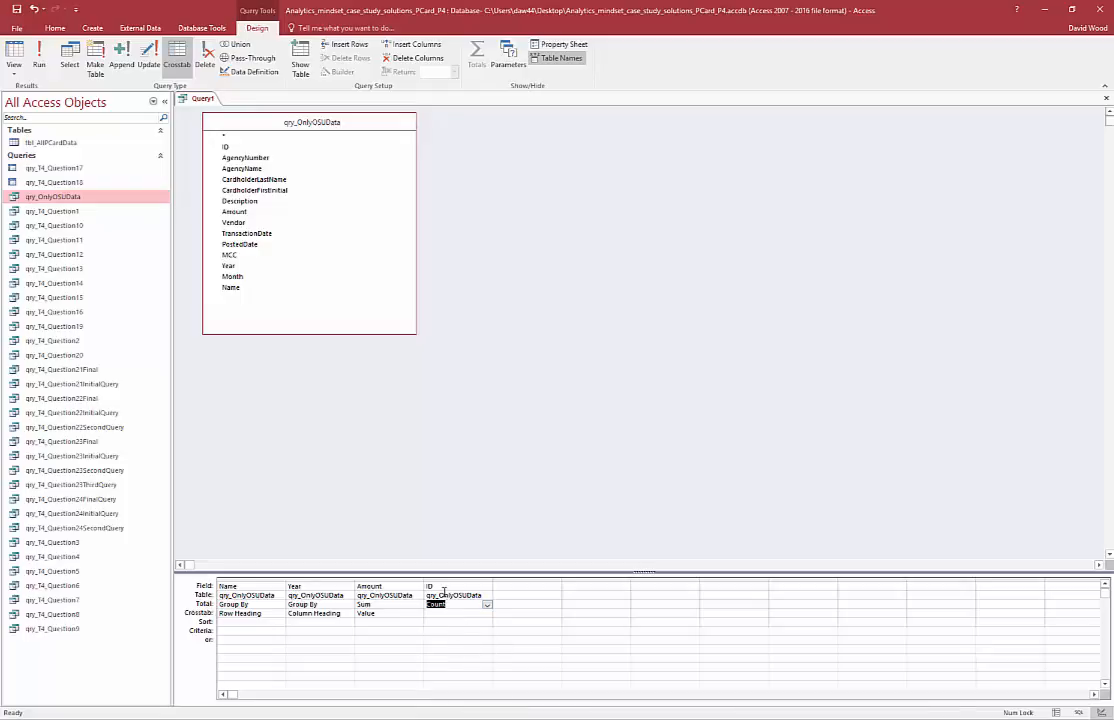
click(486, 613)
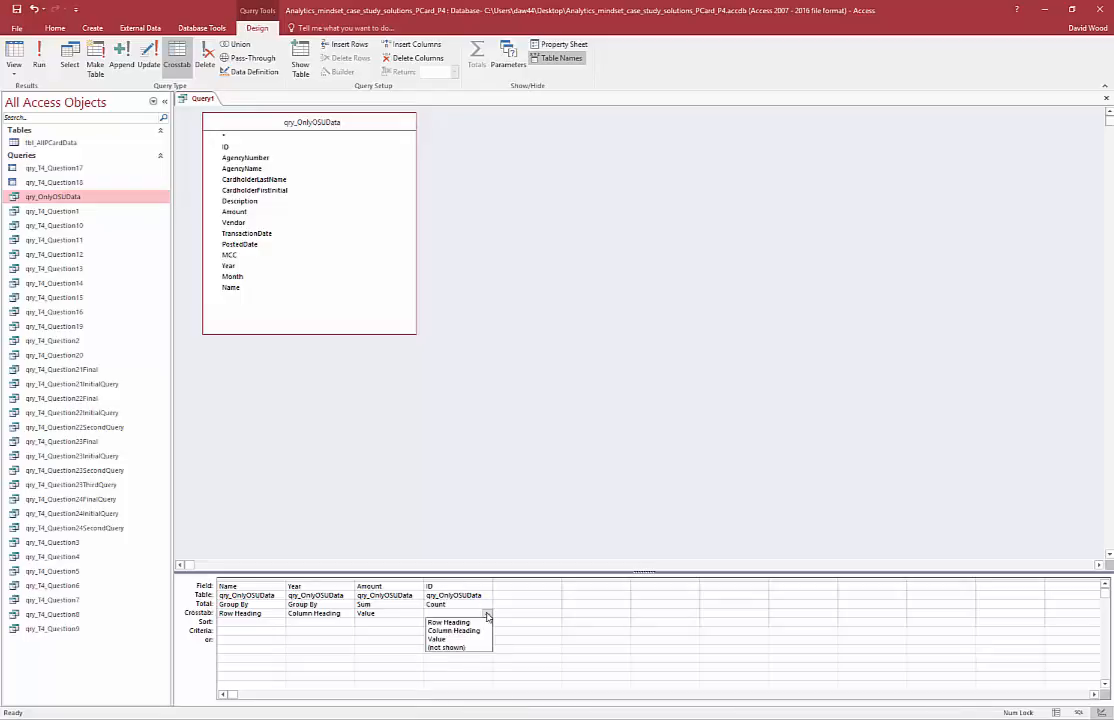
click(442, 640)
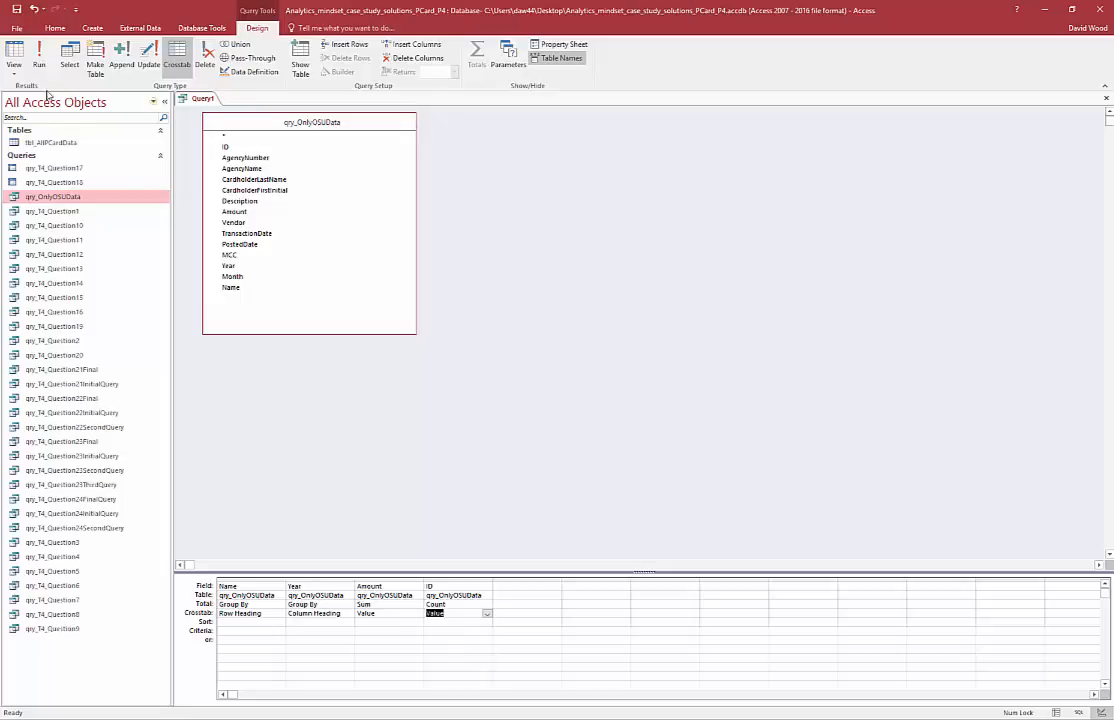
click(14, 58)
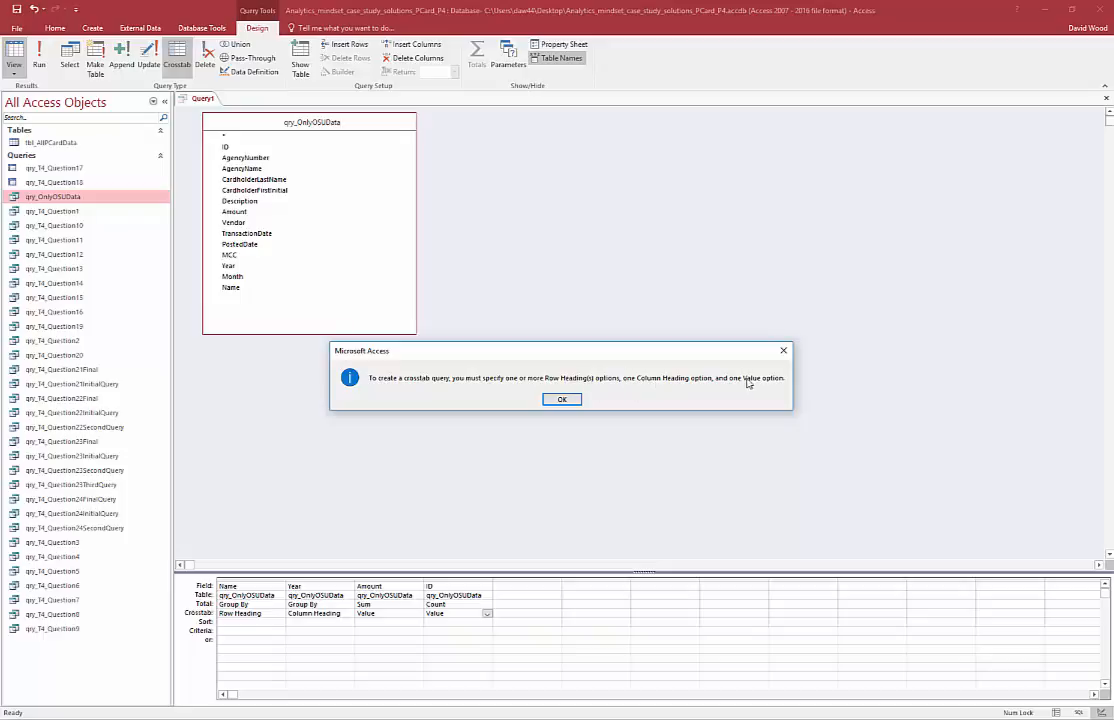
click(563, 399)
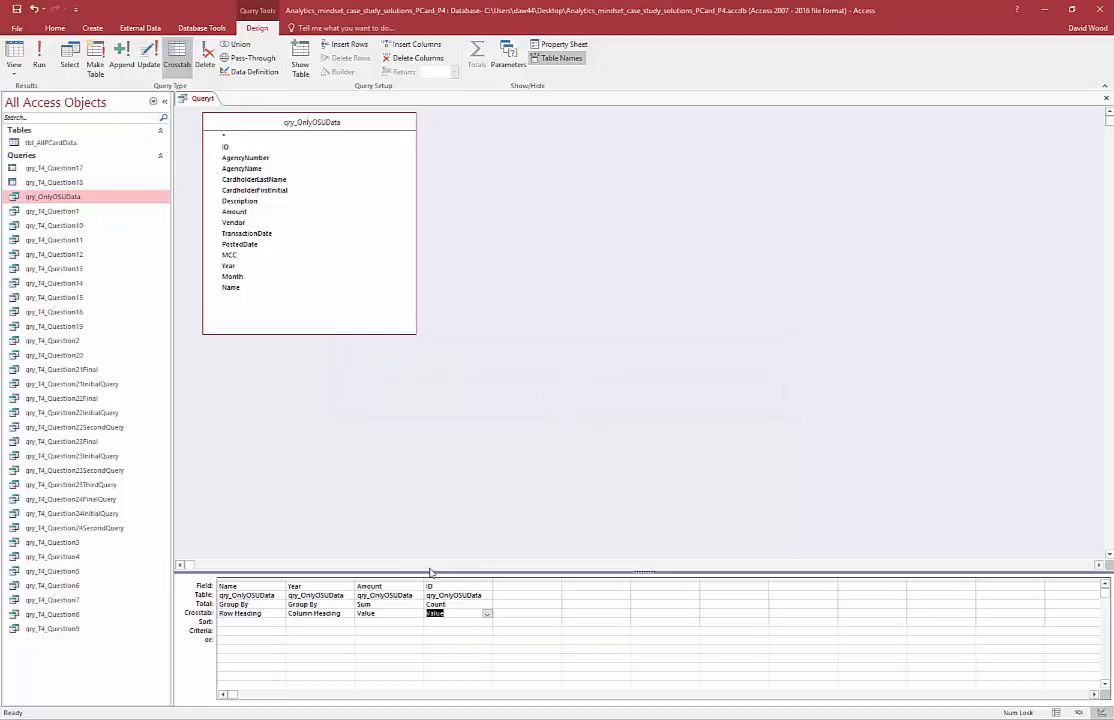
Delete the ID count column from the query grid
drag(424, 580, 455, 580)
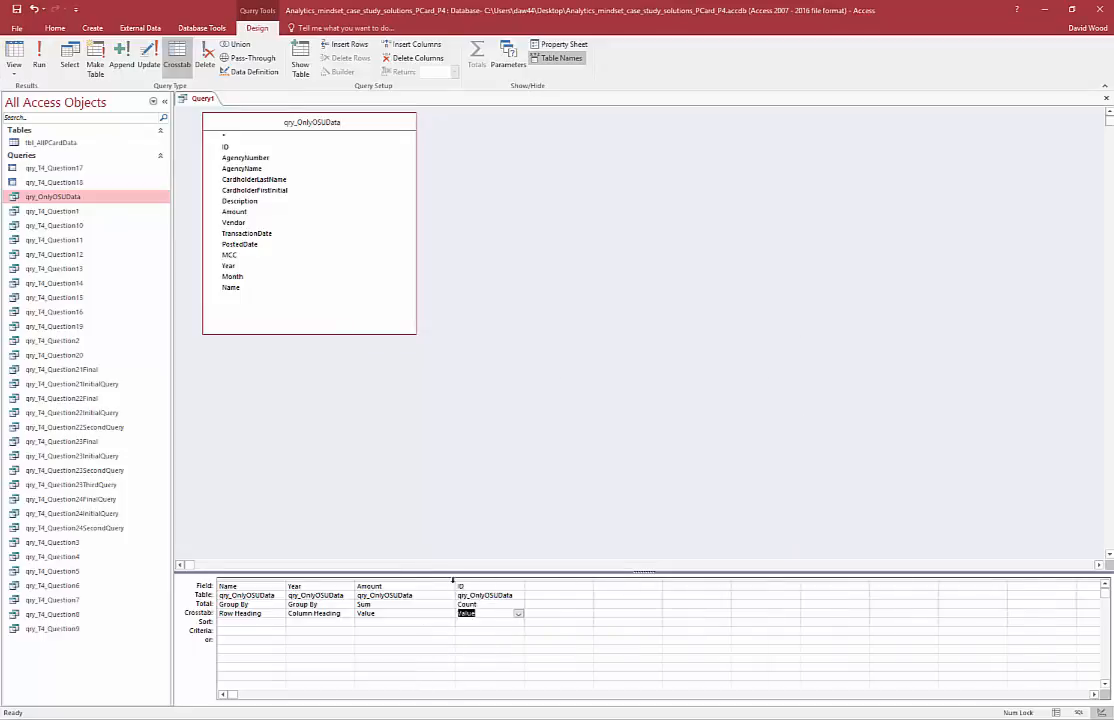
click(496, 579)
key(Delete)
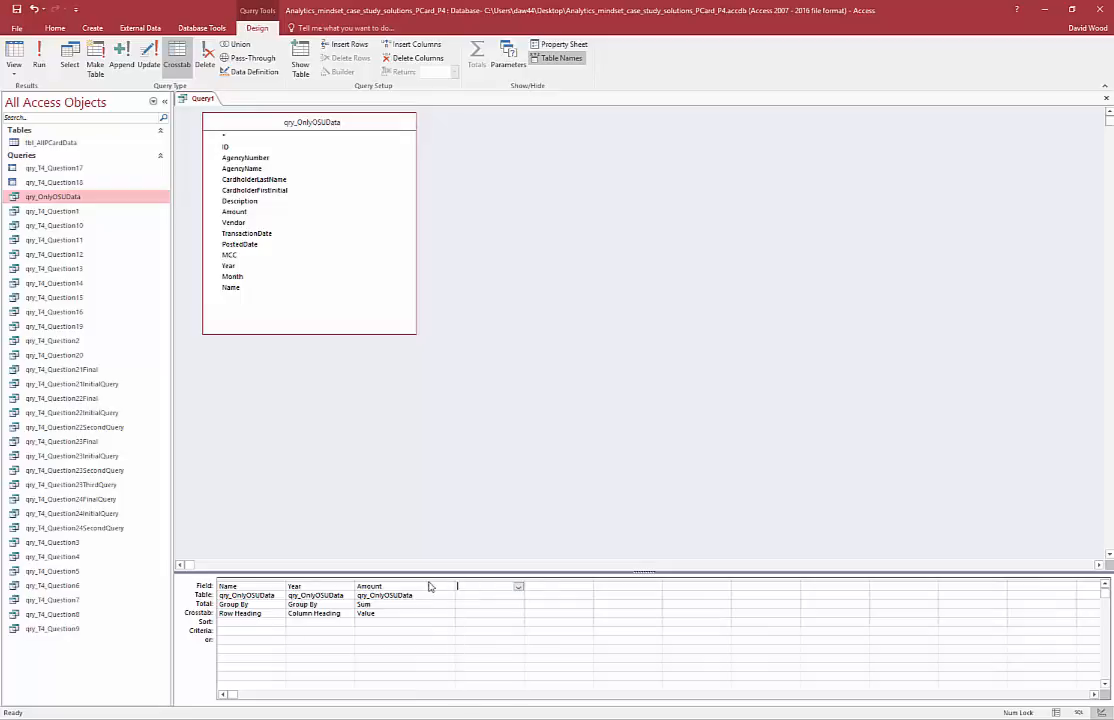
Start a calculated expression for the Amount column in the Expression Builder, entering AmountAndTransaction: sum([Amount])
click(405, 579)
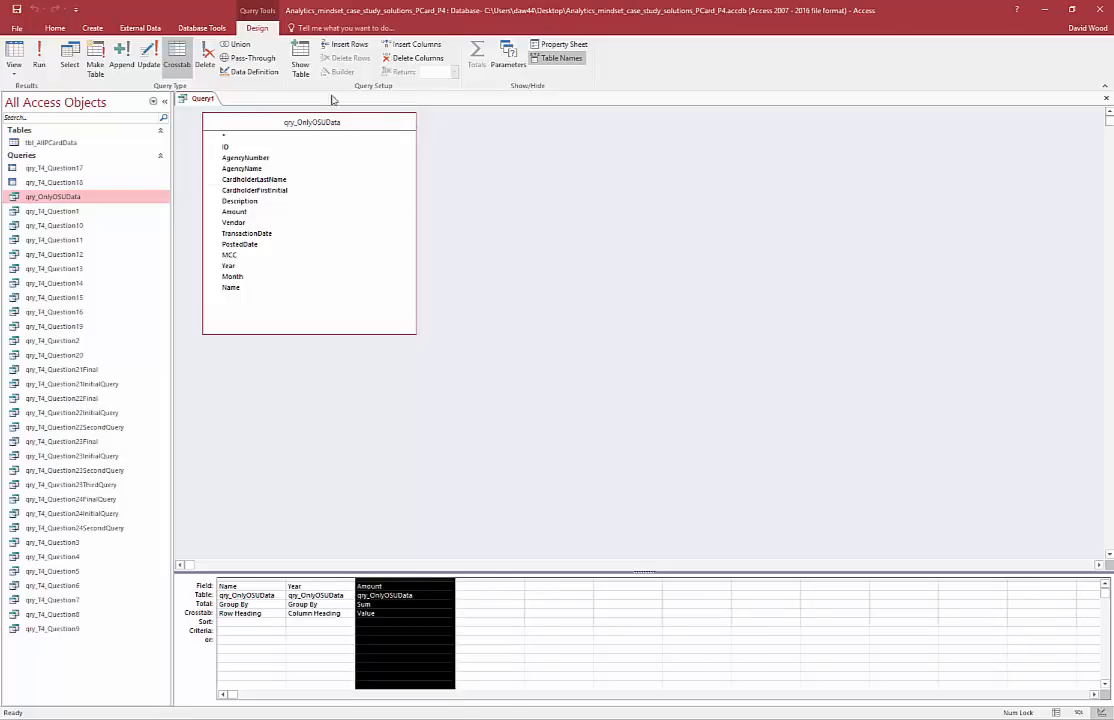
click(400, 586)
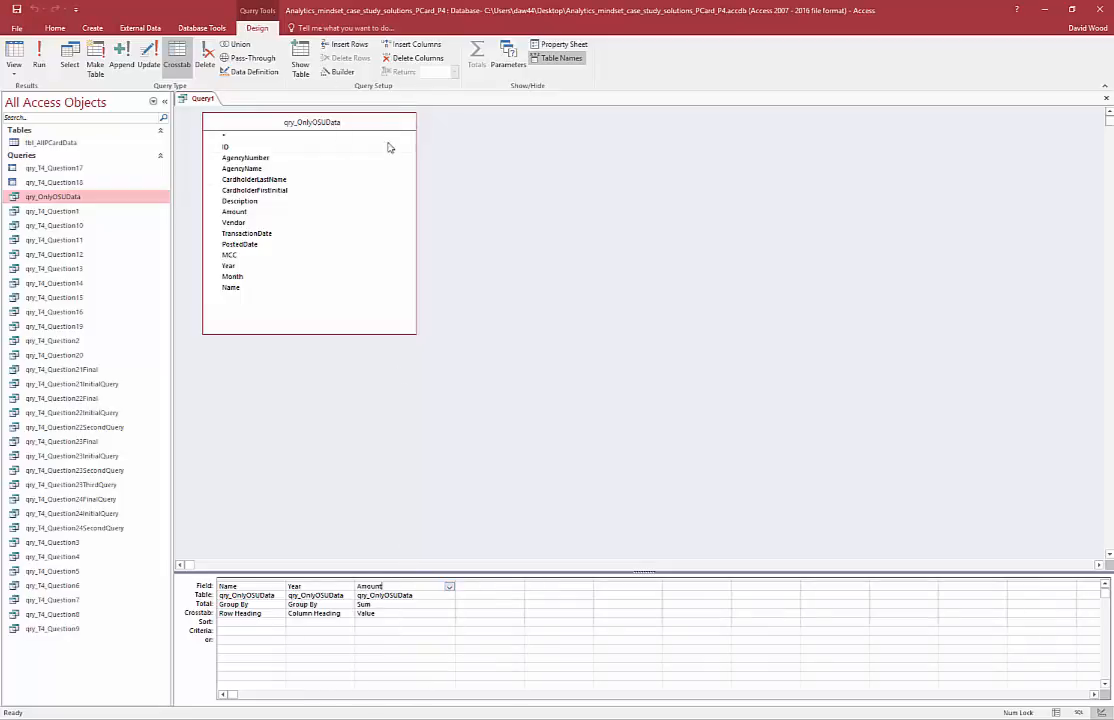
click(340, 72)
drag(523, 169, 475, 189)
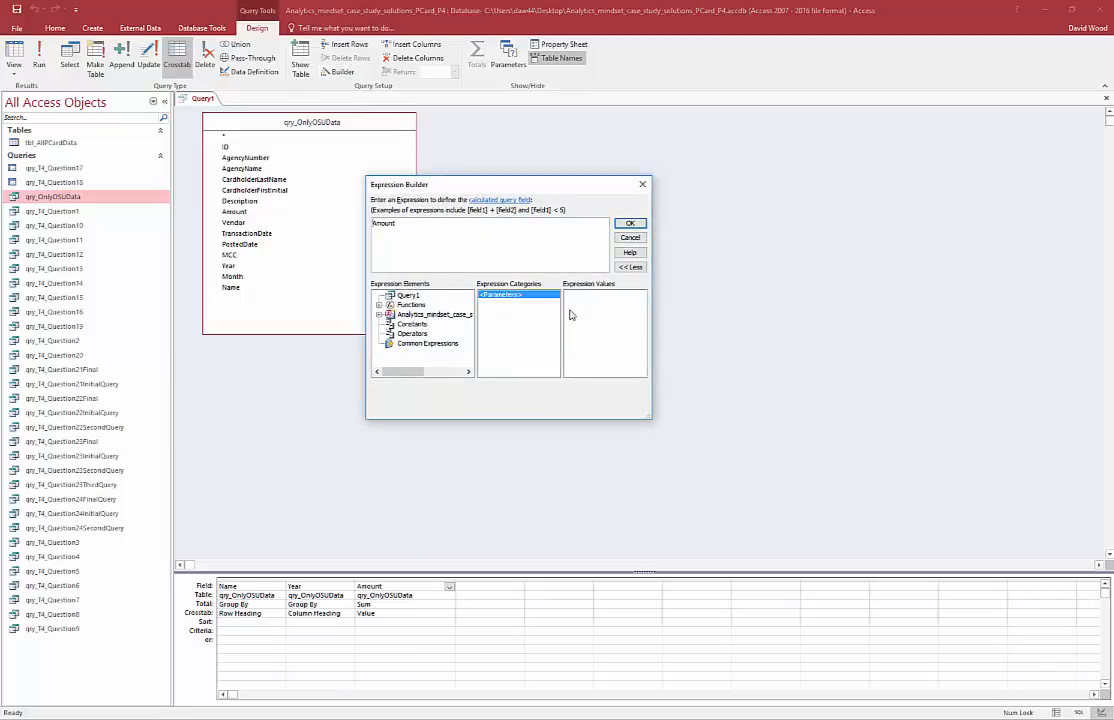
text(Amount)
text(An)
text(dN)
text(ransaction)
text(:)
text( sum(Amount)
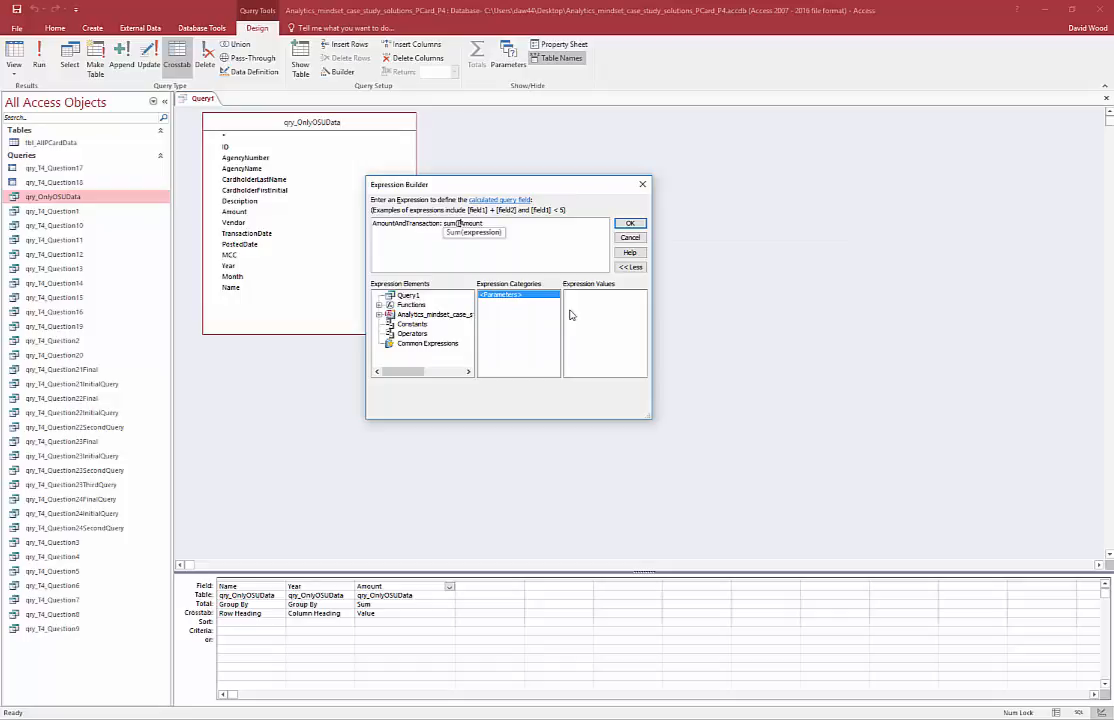
key(End)
text()))
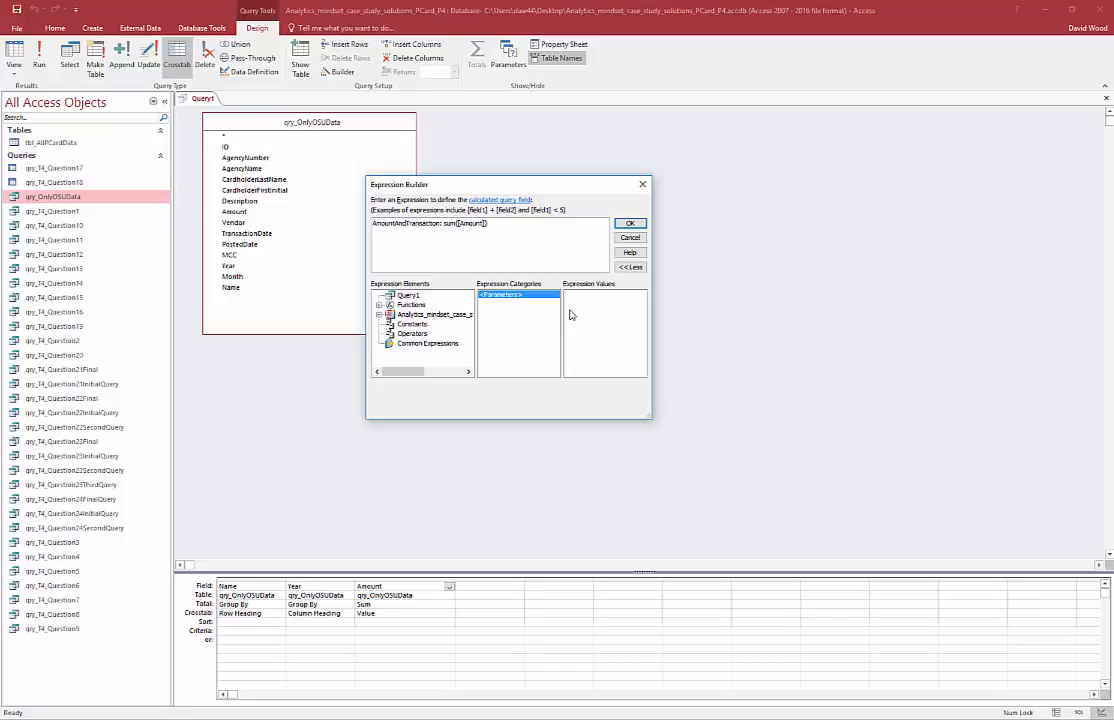
Add count([ID]) to the expression, prefix the sum with "$" &, insert & " #" before the count and accept it
text(count([ID)
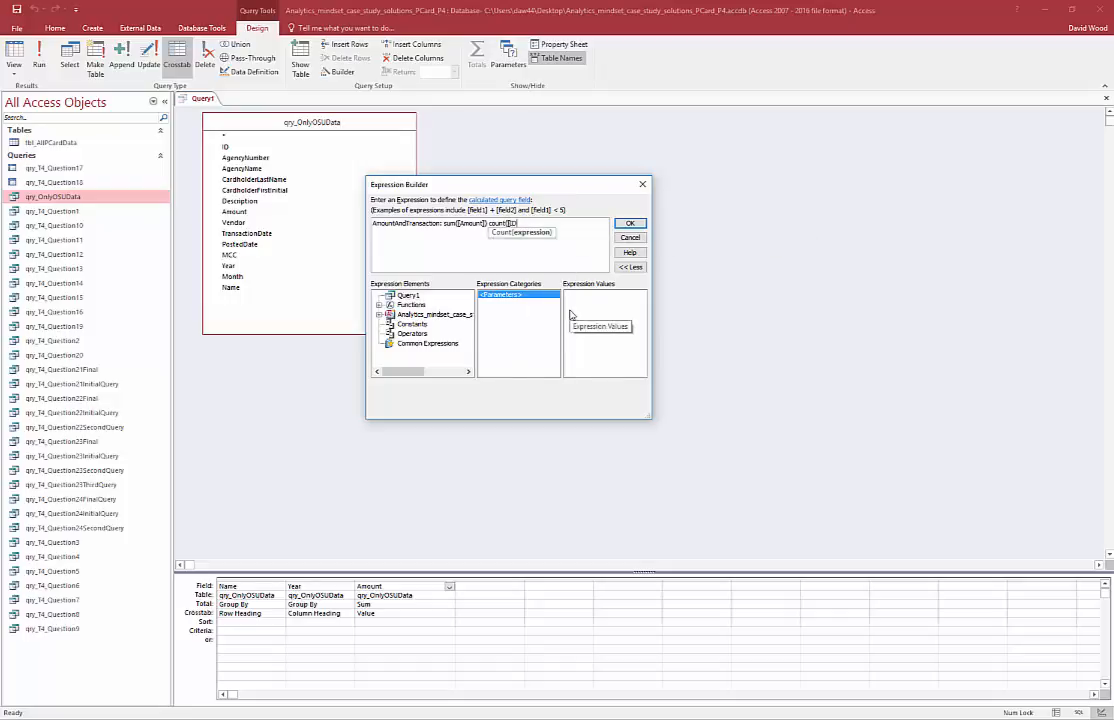
text(]))
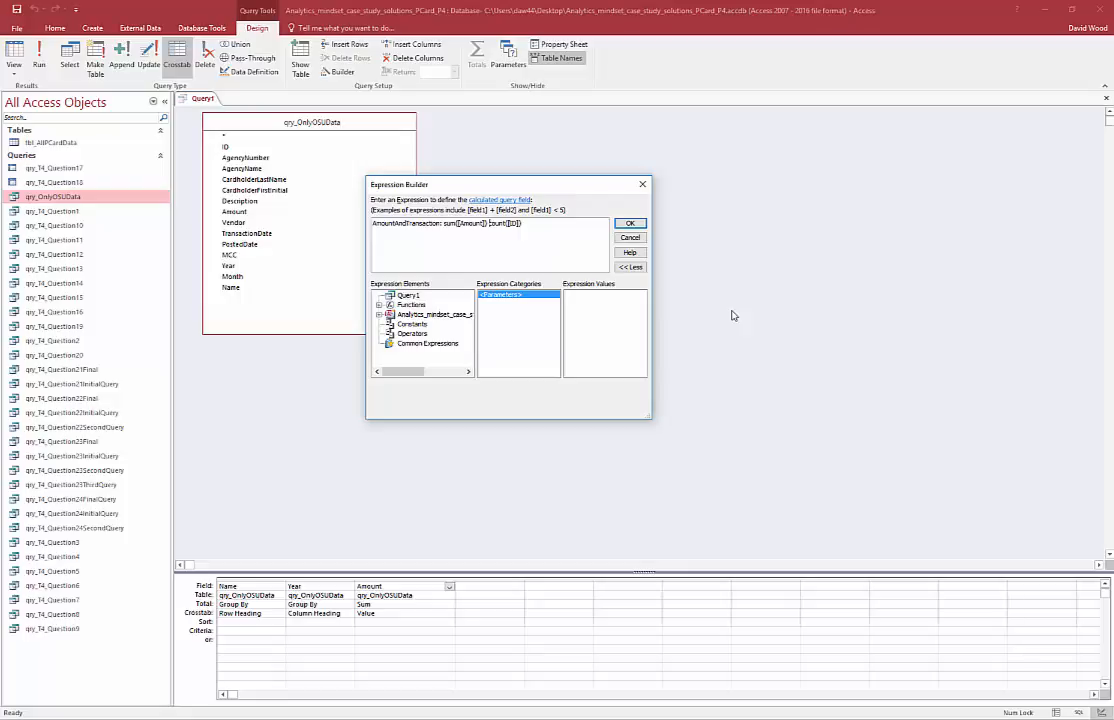
text(& " #")
click(442, 229)
text("$" &)
click(624, 225)
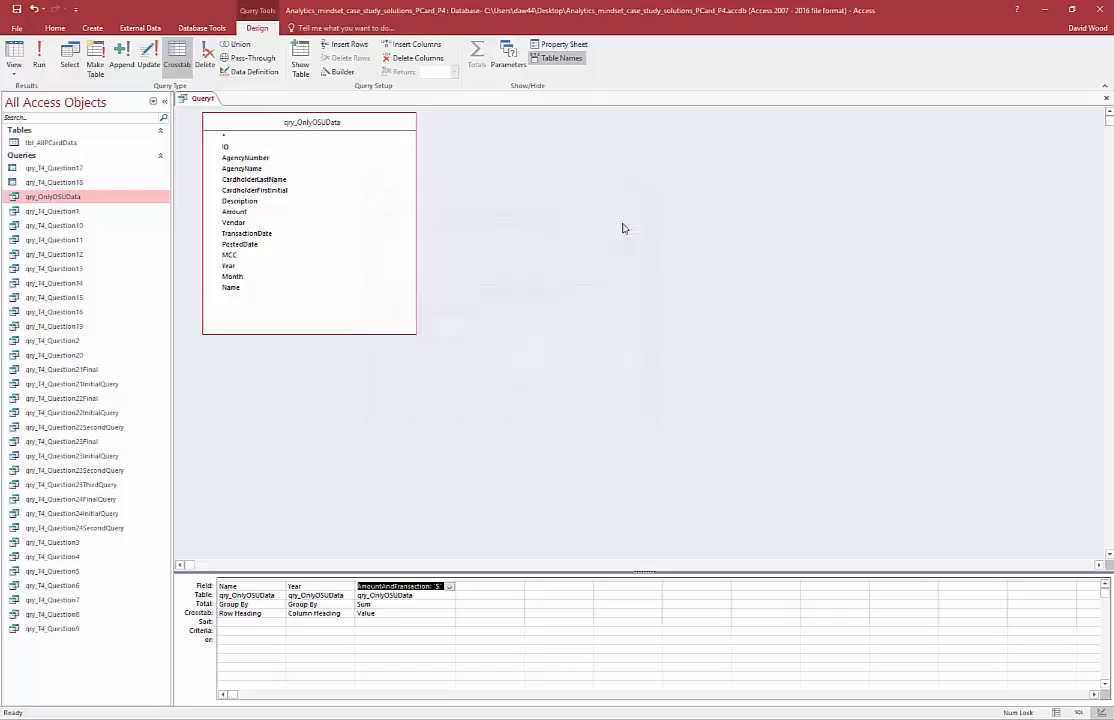
Widen the value column to fit its expression and try to view the query results
double_click(455, 579)
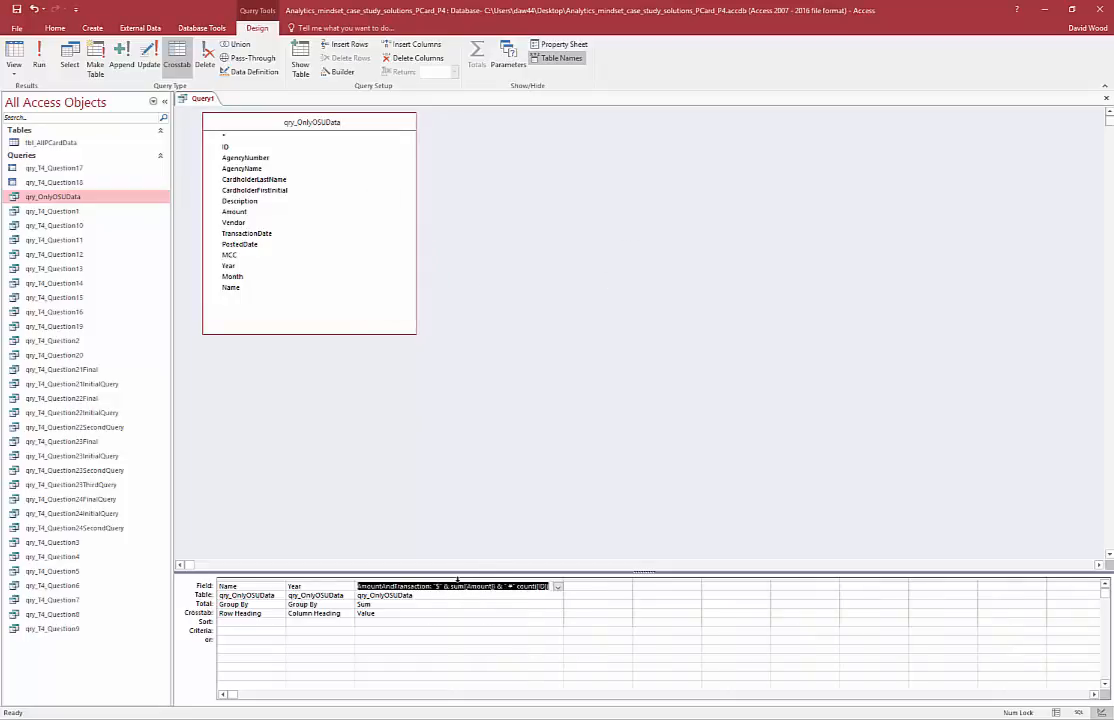
click(14, 52)
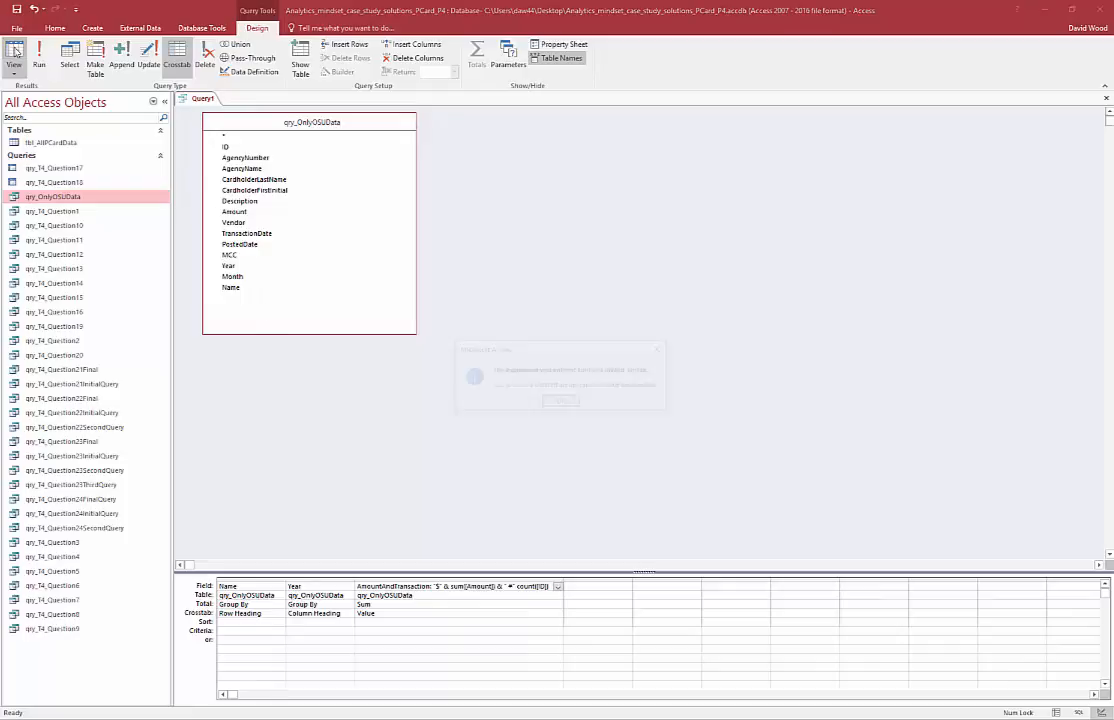
click(561, 401)
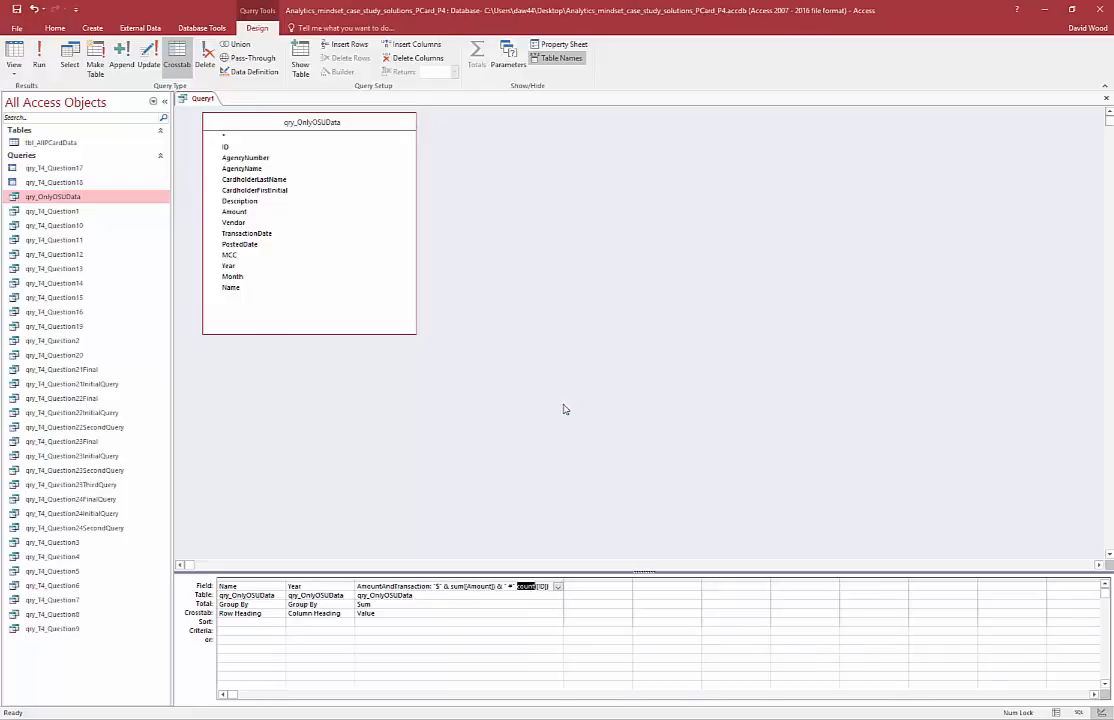
click(522, 586)
click(18, 56)
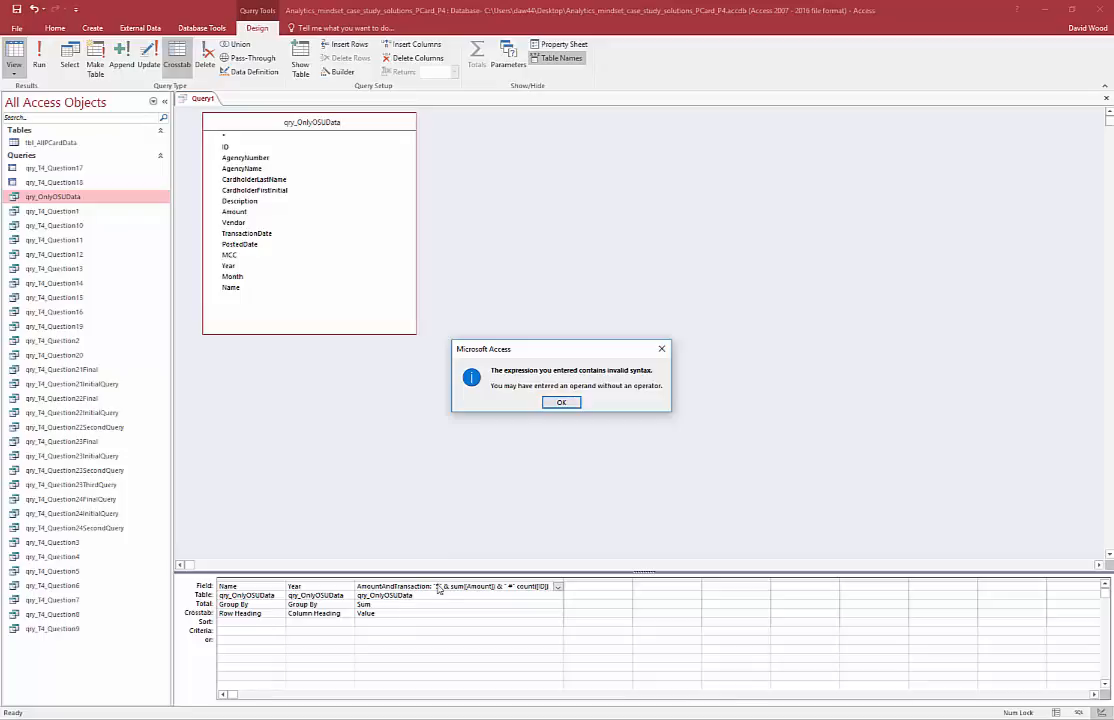
key(Return)
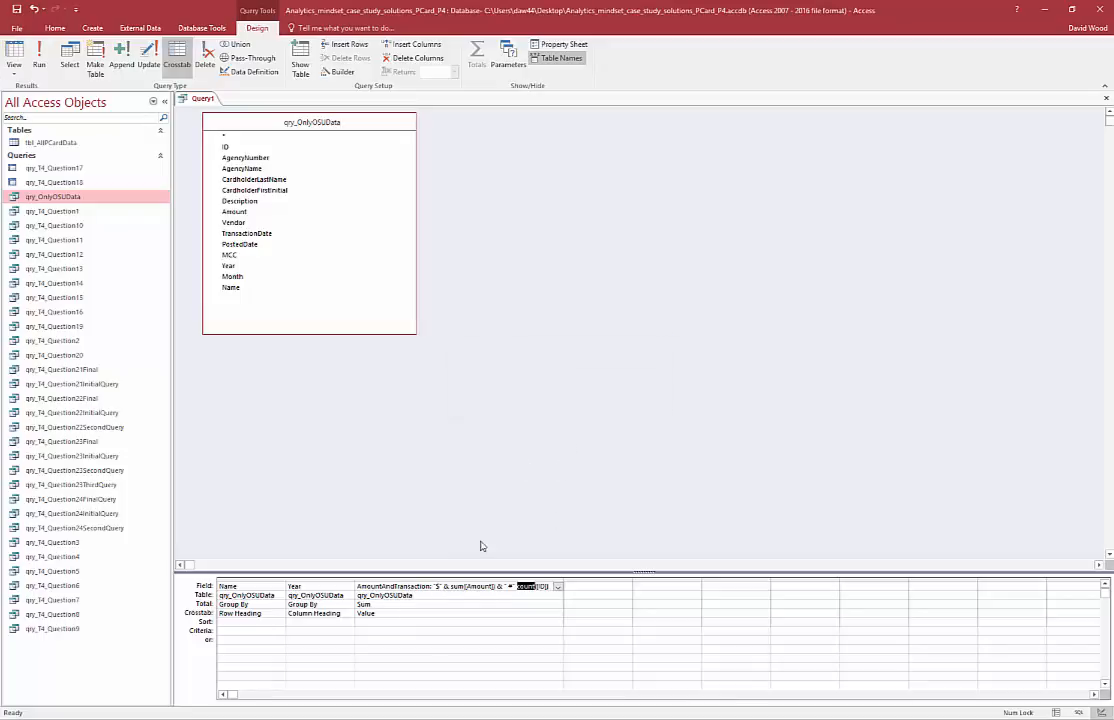
Discard the AmountAndTransaction expression entered in the value column
click(556, 608)
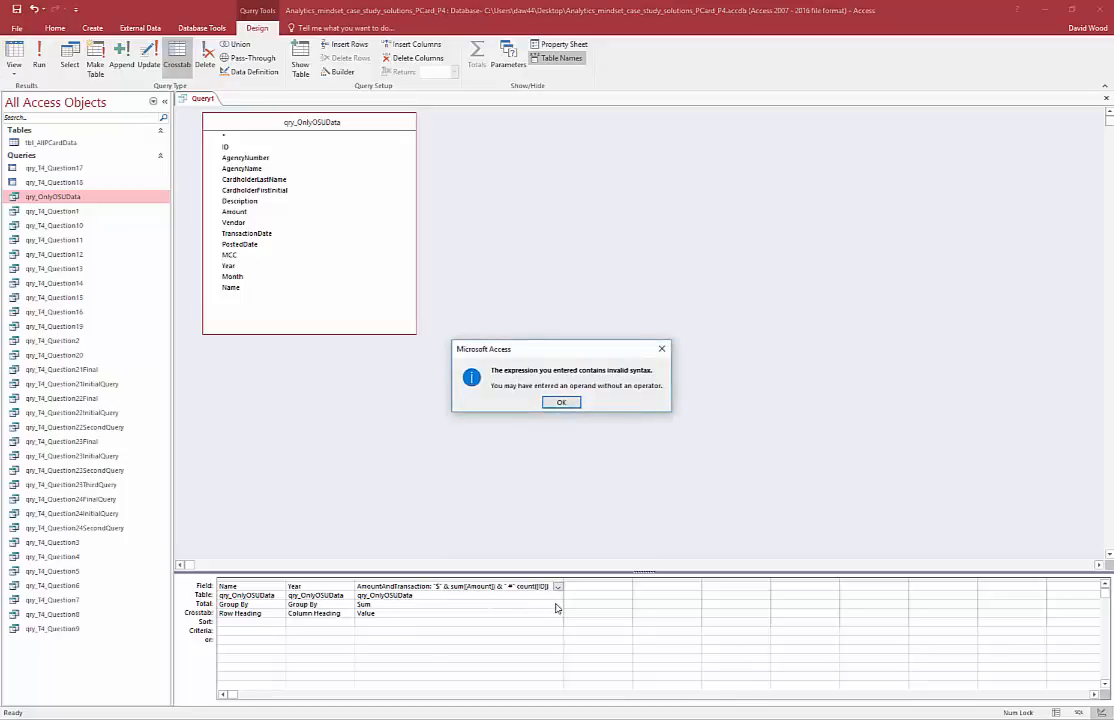
key(Return)
key(Escape)
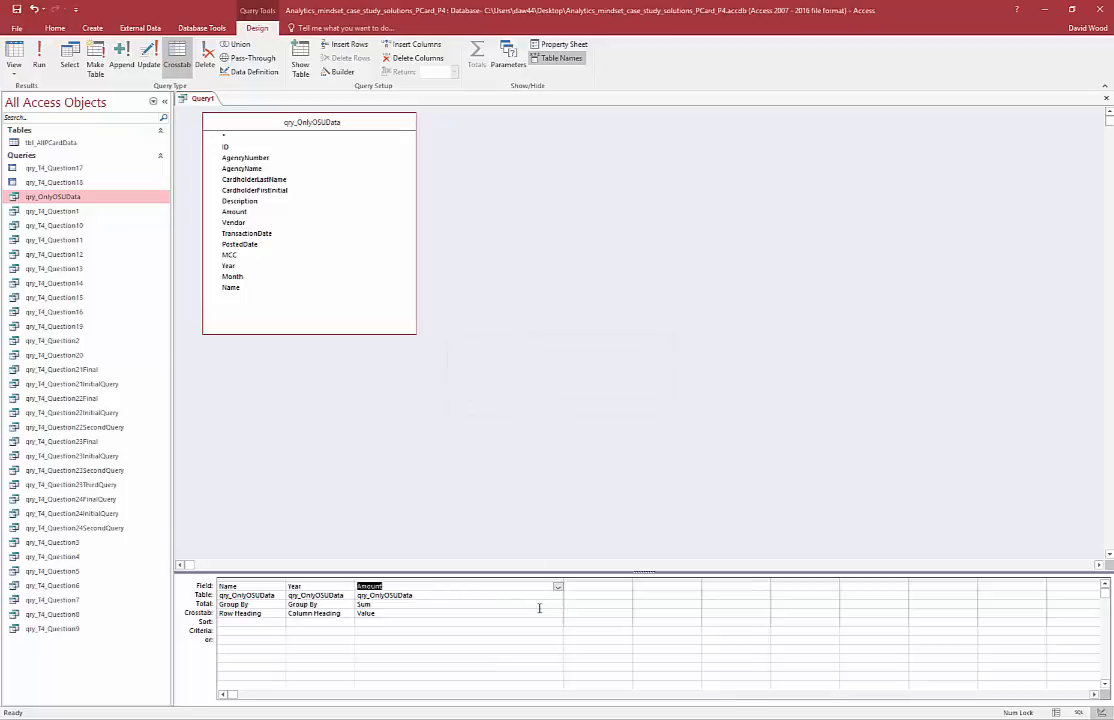
key(ctrl+z)
key(ctrl+y)
Set the Amount column's Total to Expression
click(477, 607)
click(557, 605)
click(433, 697)
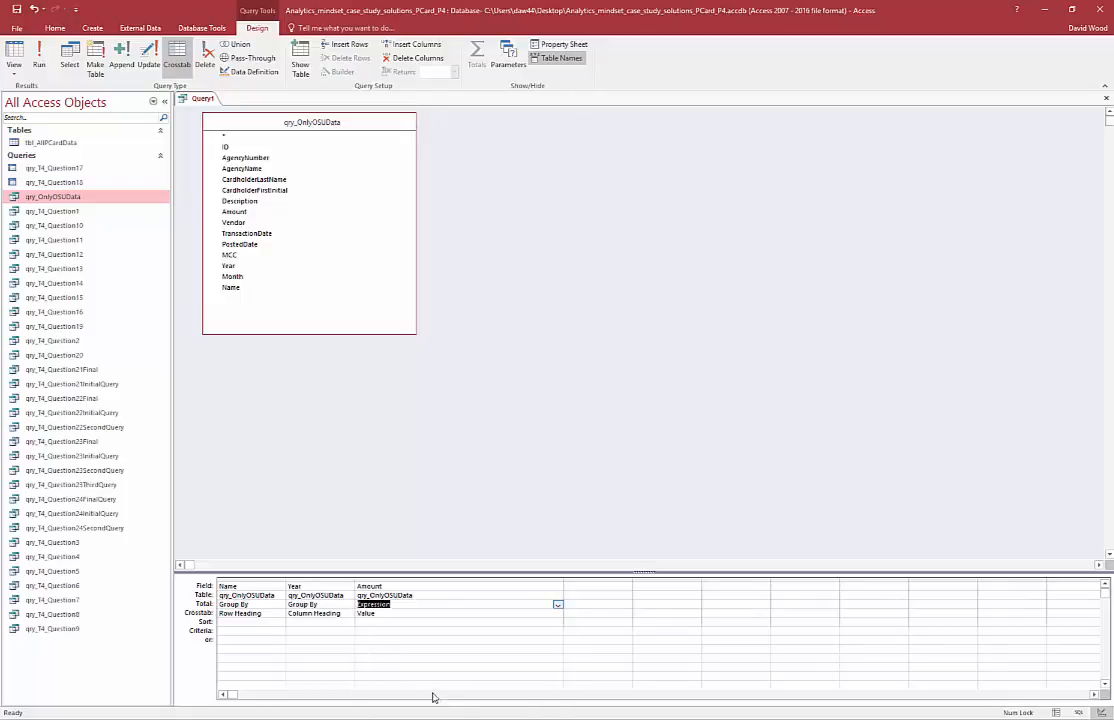
Replace the Amount field with AmountAndTrans: "$" & Sum([Amount]) & " #" & Count([ID]), and preview the query results
click(340, 70)
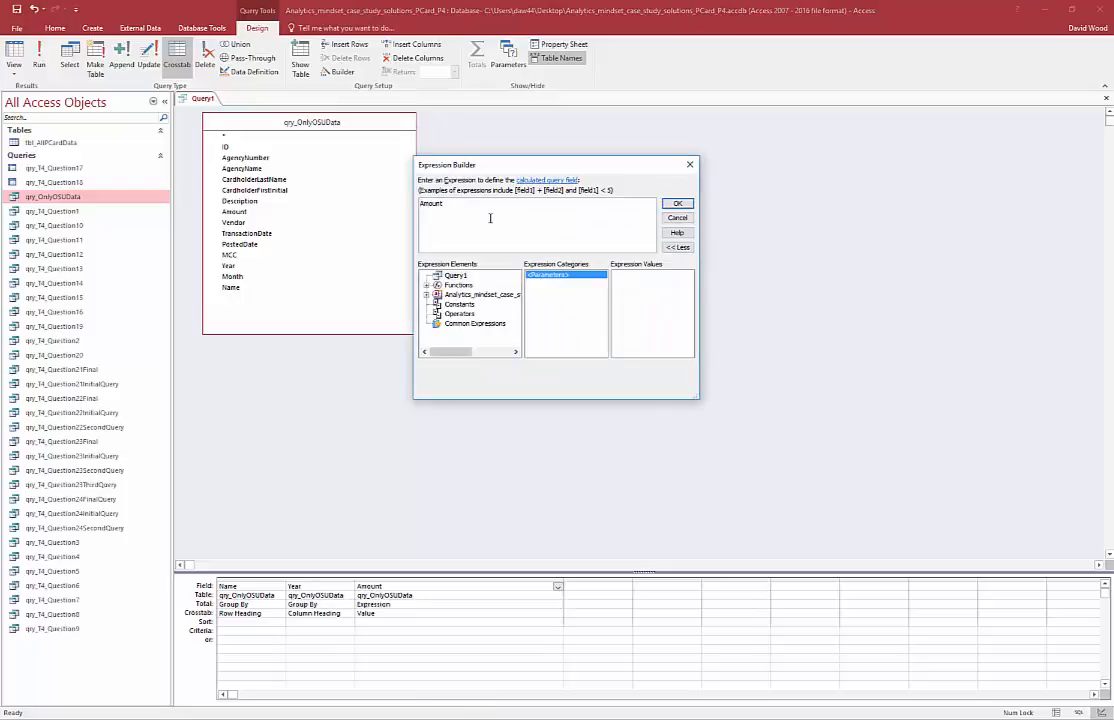
text(AndTransAmount)
text(: )
text("$" &)
text(sum()
text(count([ID]))
click(684, 204)
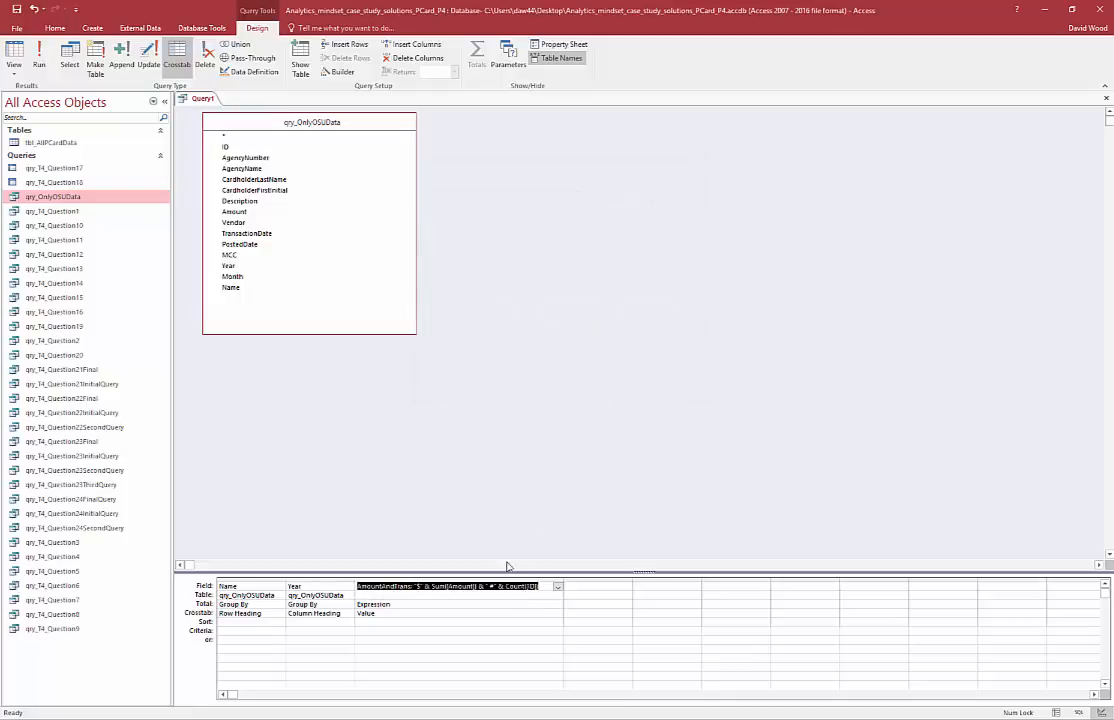
click(12, 52)
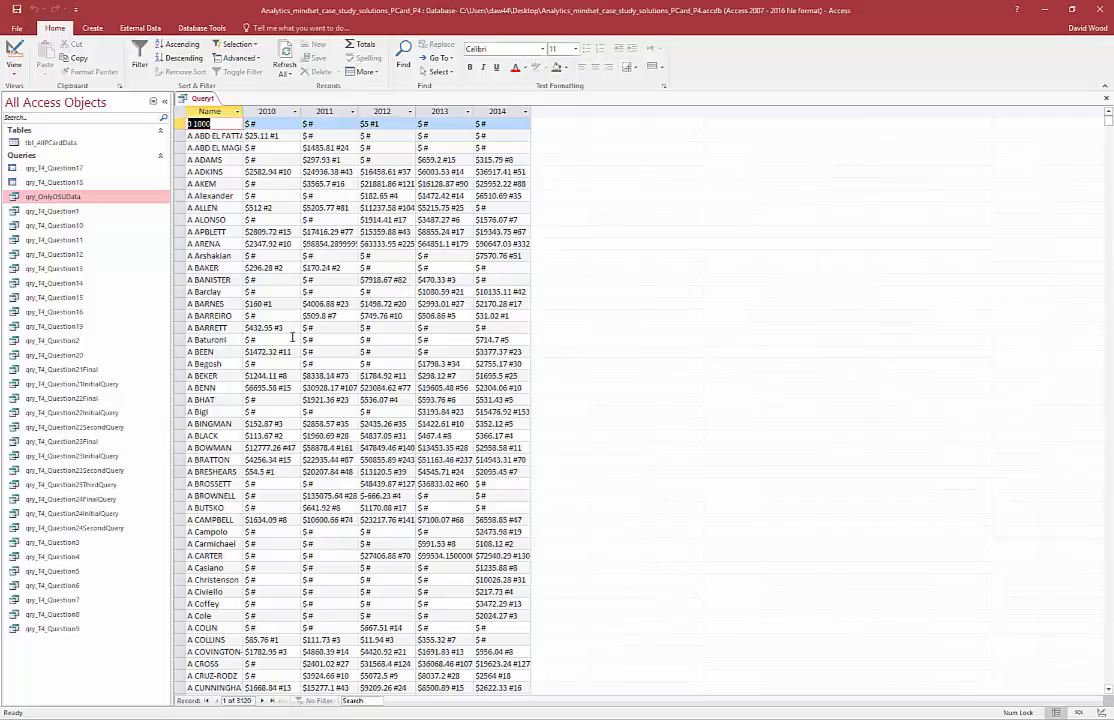
click(17, 52)
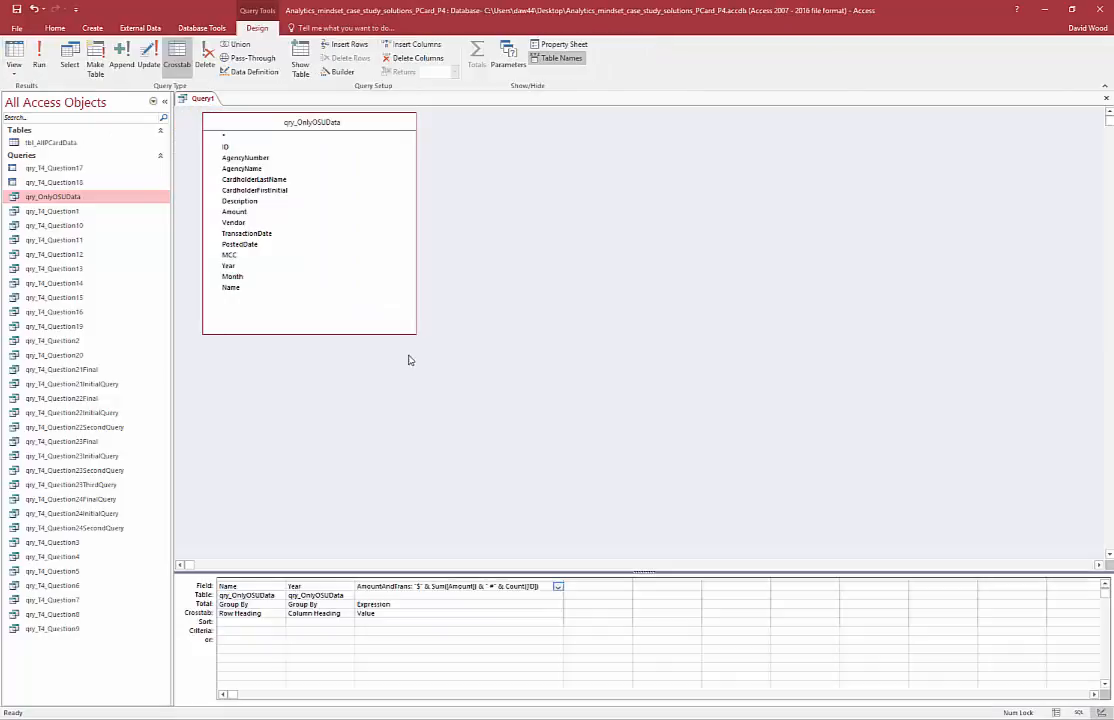